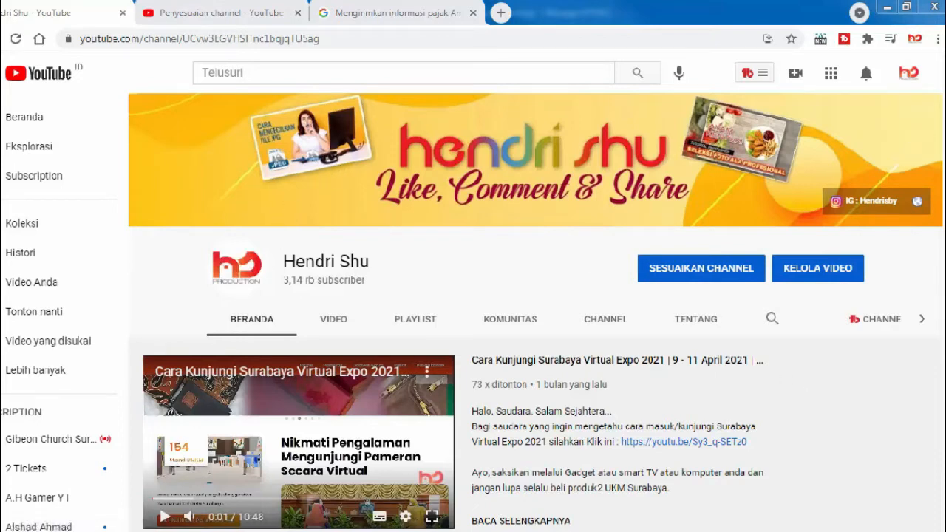
Bring forward the Outlook email '[Important] Upcoming tax changes' from the taskbar preview
{"action": "left_click", "coordinate": [203, 467]}
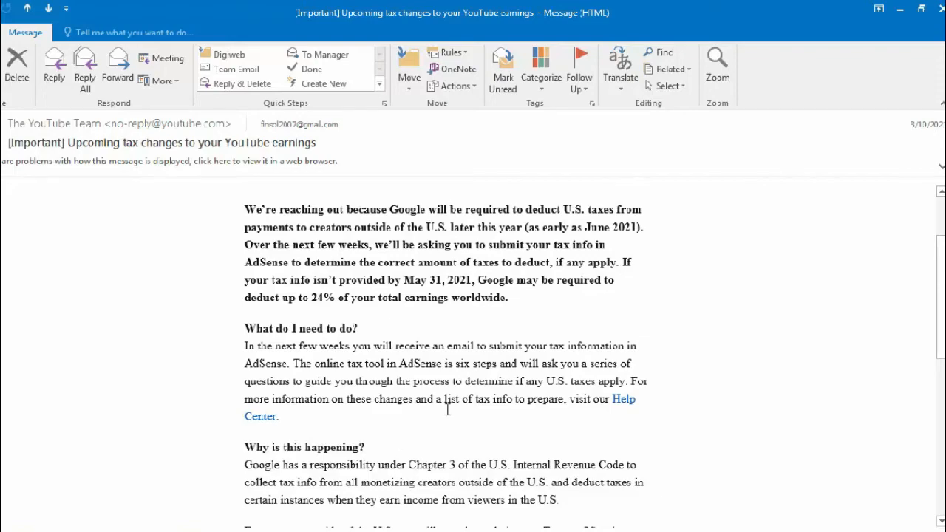
Read through the YouTube Team's tax-changes email, then switch back to YouTube Studio in Chrome
{"action": "scroll", "coordinate": [444, 413], "scroll_direction": "down", "scroll_amount": 2}
{"action": "scroll", "coordinate": [445, 413], "scroll_direction": "down", "scroll_amount": 2}
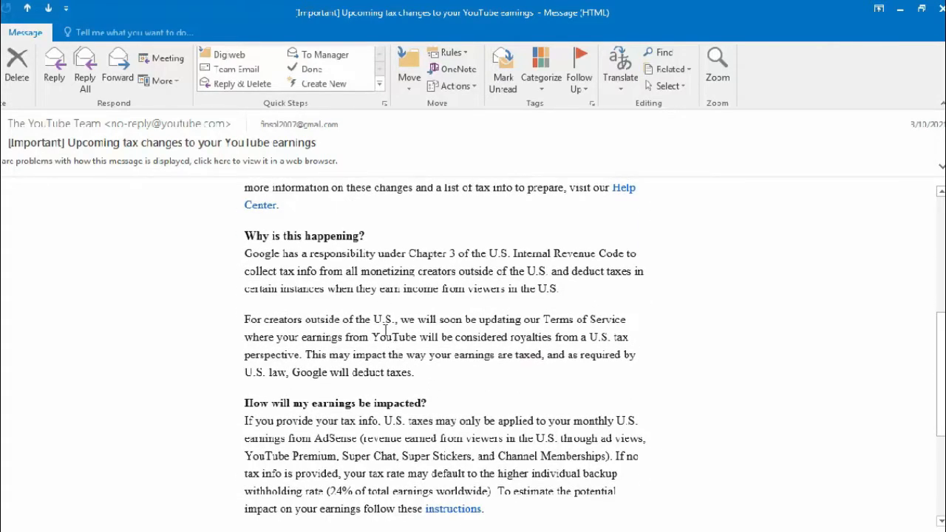
{"action": "scroll", "coordinate": [386, 331], "scroll_direction": "down", "scroll_amount": 2}
{"action": "scroll", "coordinate": [394, 381], "scroll_direction": "up", "scroll_amount": 7}
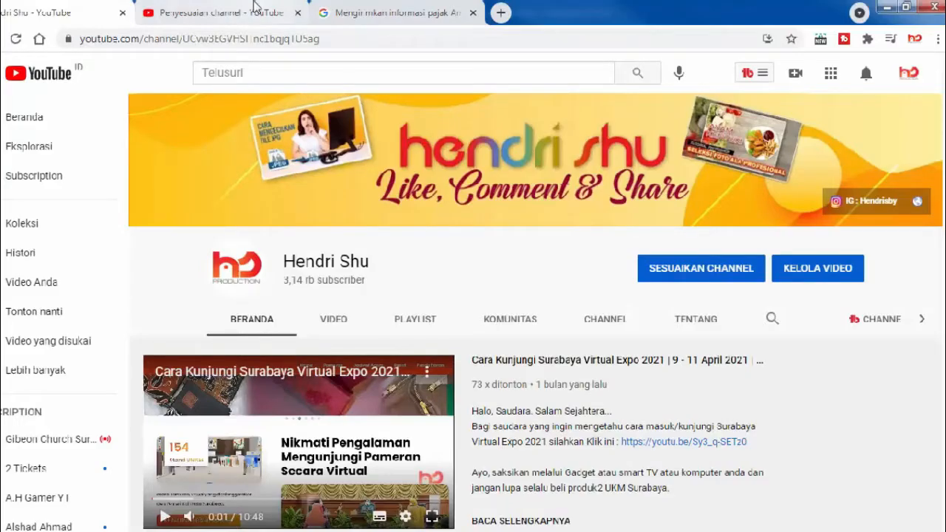
{"action": "left_click", "coordinate": [246, 15]}
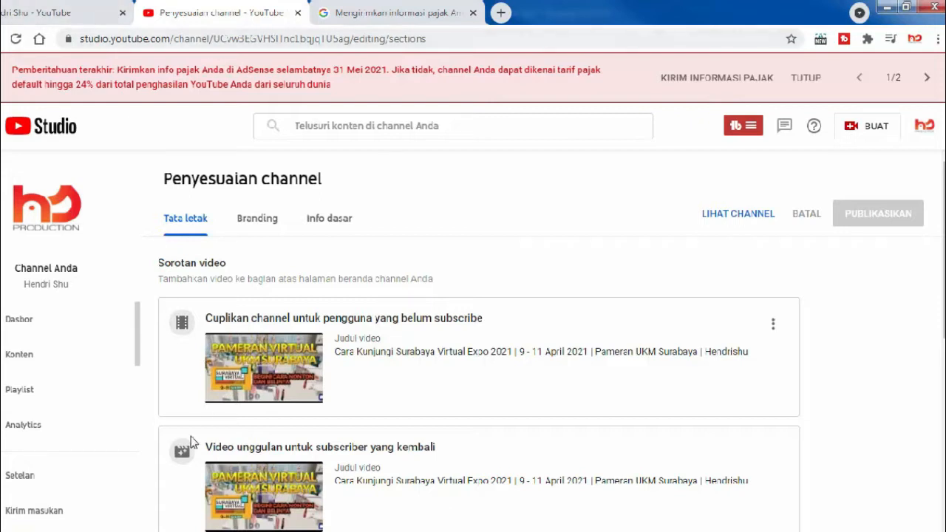
{"action": "left_click", "coordinate": [207, 477]}
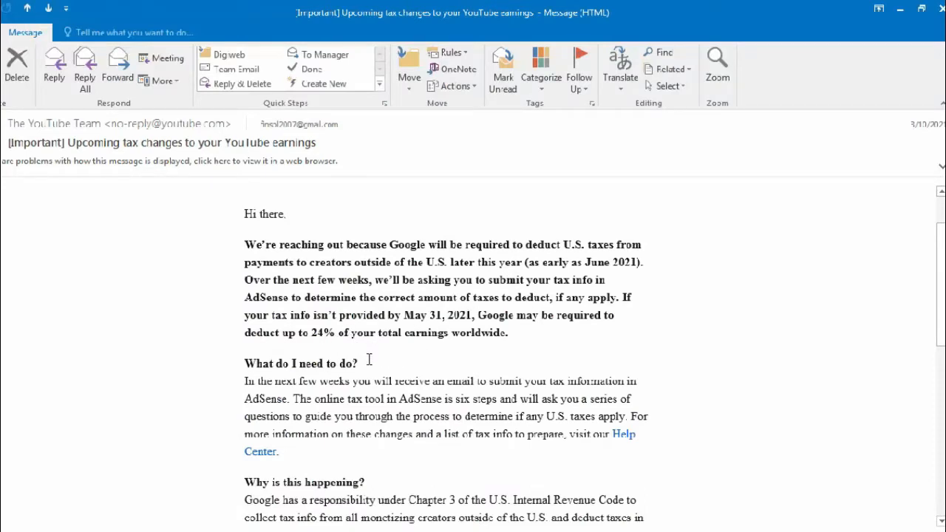
{"action": "scroll", "coordinate": [386, 349], "scroll_direction": "down", "scroll_amount": 1}
{"action": "scroll", "coordinate": [385, 349], "scroll_direction": "down", "scroll_amount": 1}
{"action": "scroll", "coordinate": [386, 349], "scroll_direction": "down", "scroll_amount": 2}
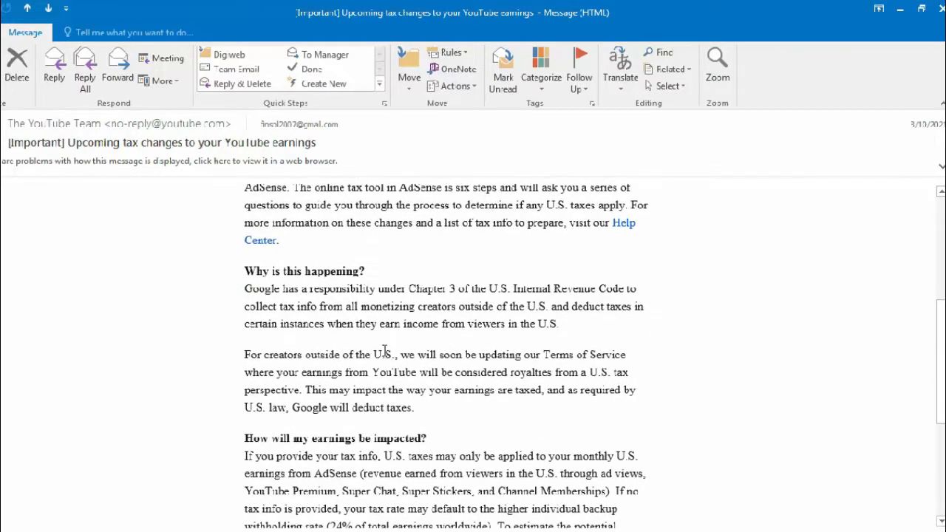
{"action": "left_click", "coordinate": [899, 9]}
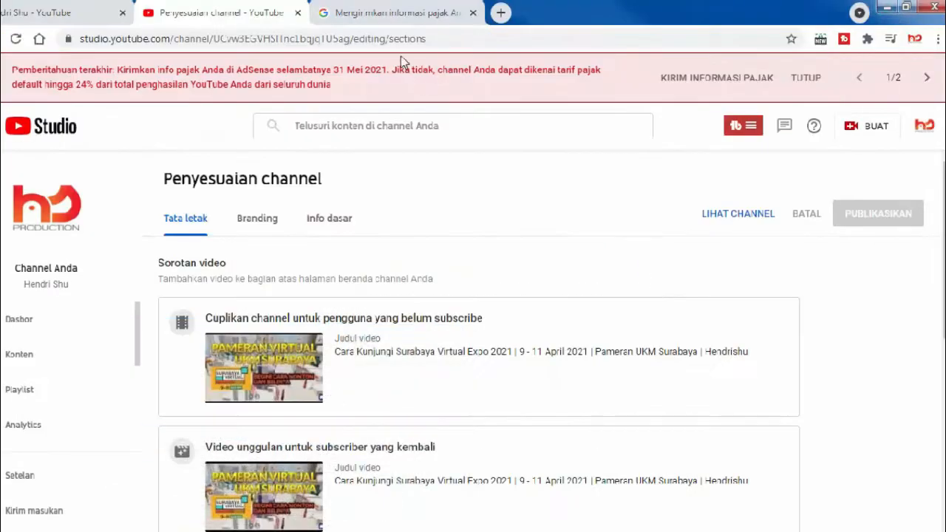
{"action": "left_click", "coordinate": [361, 15]}
{"action": "left_click", "coordinate": [232, 14]}
Open the 'Mengirimkan informasi pajak' help tab and scroll to its six AdSense submission steps
{"action": "left_click", "coordinate": [394, 7]}
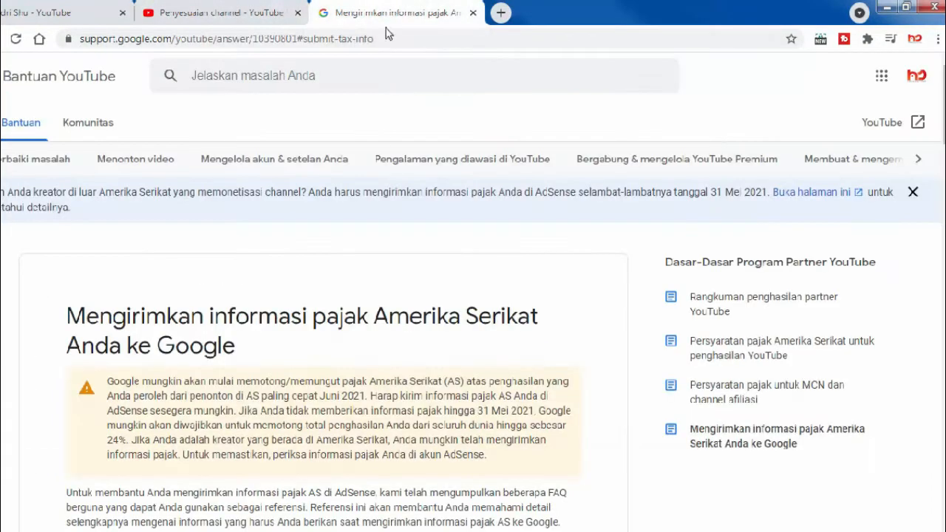
{"action": "scroll", "coordinate": [439, 266], "scroll_direction": "down", "scroll_amount": 2}
{"action": "scroll", "coordinate": [439, 262], "scroll_direction": "down", "scroll_amount": 3}
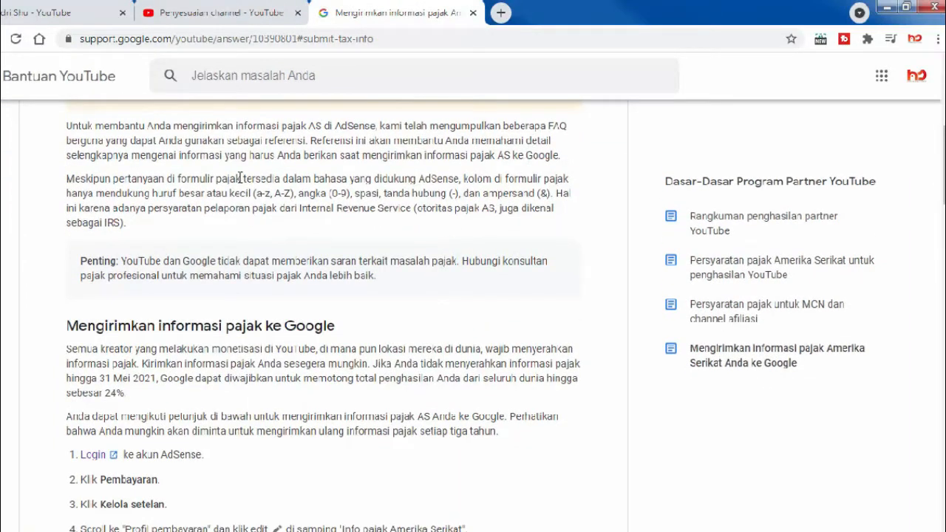
{"action": "scroll", "coordinate": [177, 218], "scroll_direction": "down", "scroll_amount": 1}
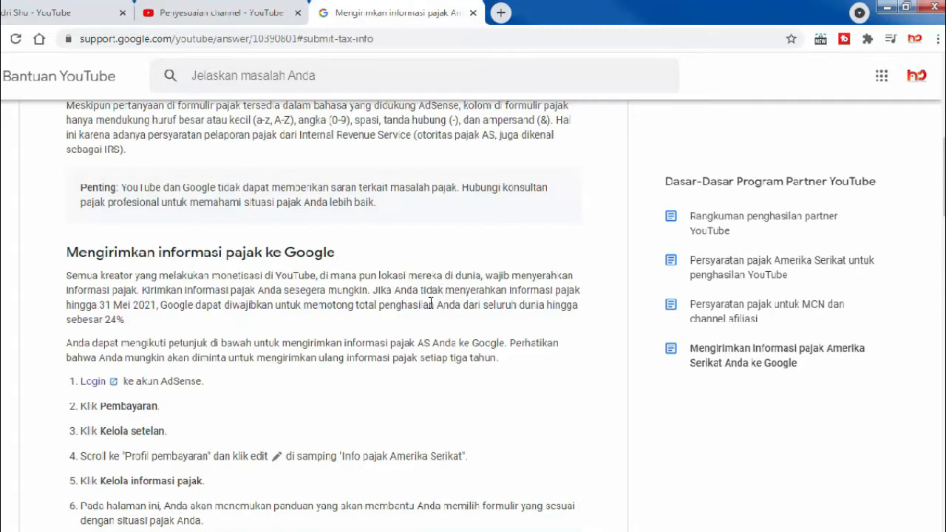
{"action": "scroll", "coordinate": [440, 299], "scroll_direction": "down", "scroll_amount": 1}
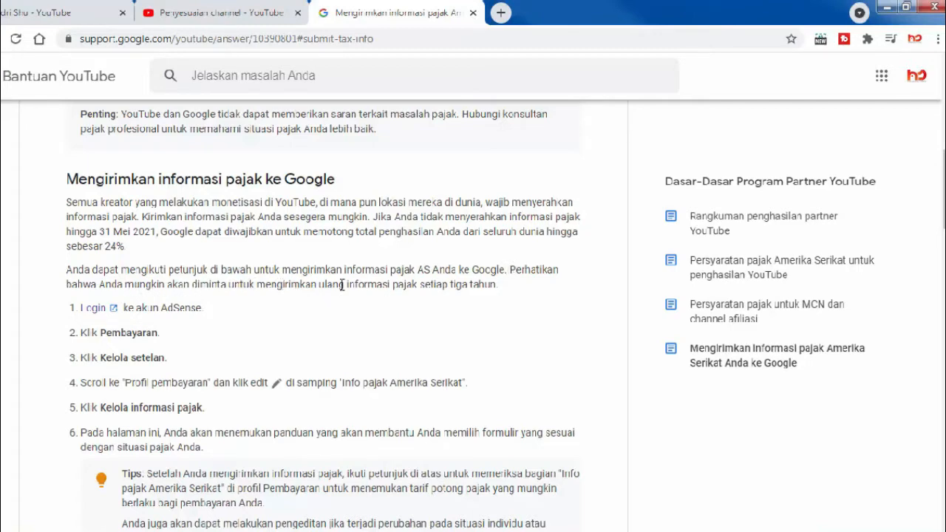
{"action": "scroll", "coordinate": [342, 286], "scroll_direction": "down", "scroll_amount": 1}
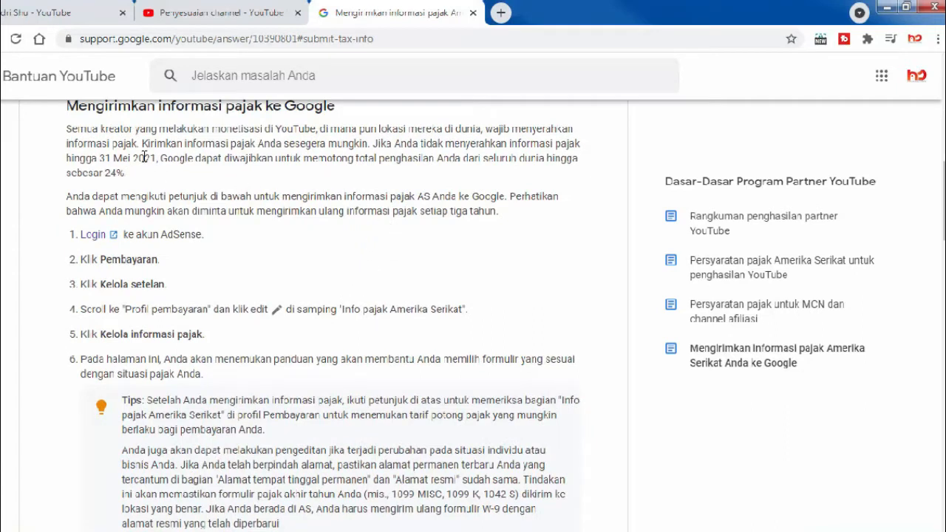
Review the help article and open AdSense in a new tab via step 1's Login link
{"action": "scroll", "coordinate": [190, 196], "scroll_direction": "down", "scroll_amount": 3}
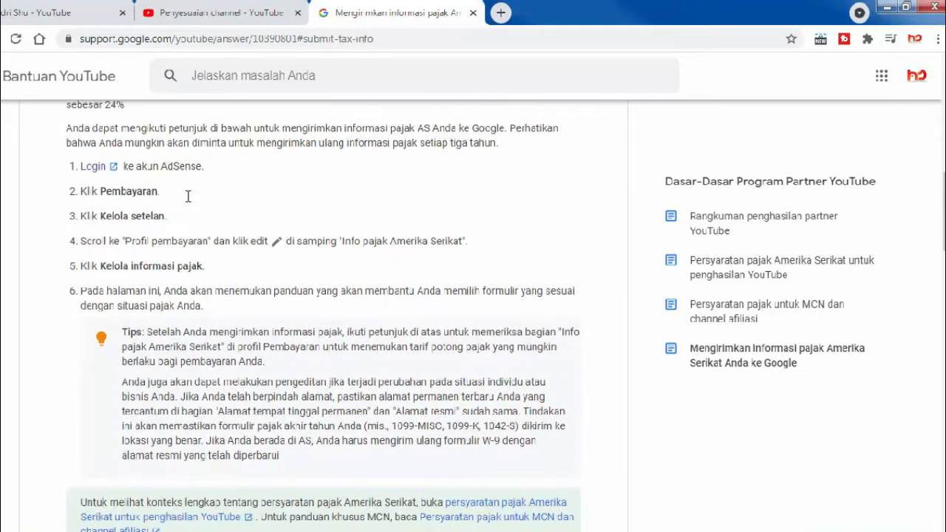
{"action": "scroll", "coordinate": [190, 200], "scroll_direction": "down", "scroll_amount": 2}
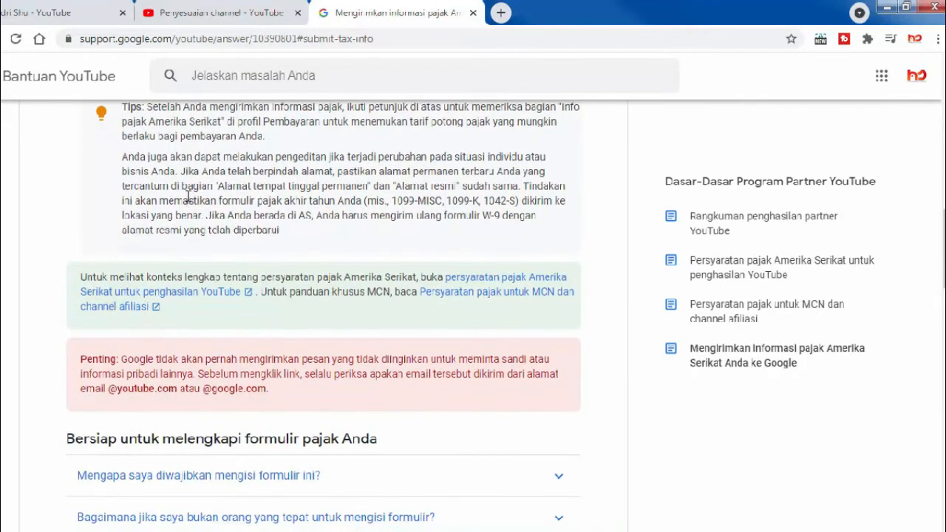
{"action": "scroll", "coordinate": [188, 196], "scroll_direction": "down", "scroll_amount": 2}
{"action": "scroll", "coordinate": [188, 196], "scroll_direction": "down", "scroll_amount": 1}
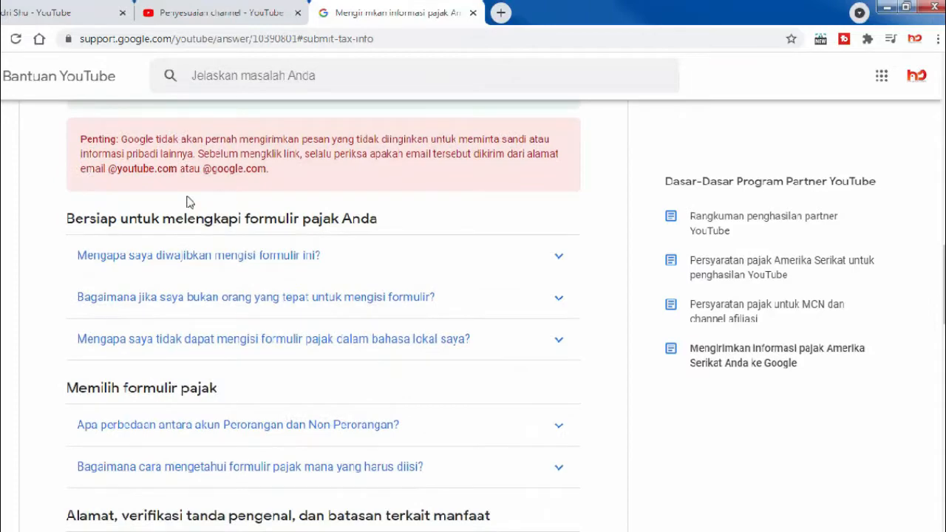
{"action": "scroll", "coordinate": [188, 202], "scroll_direction": "up", "scroll_amount": 5}
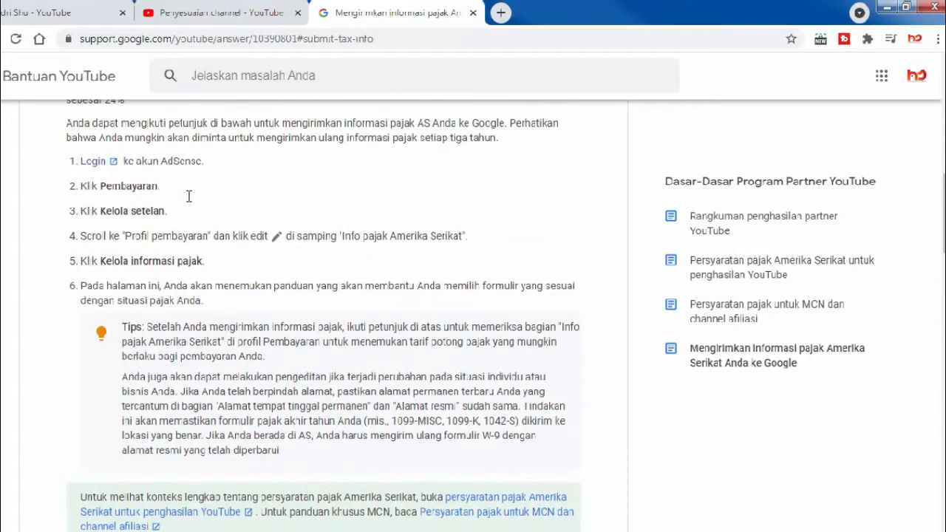
{"action": "scroll", "coordinate": [191, 202], "scroll_direction": "up", "scroll_amount": 1}
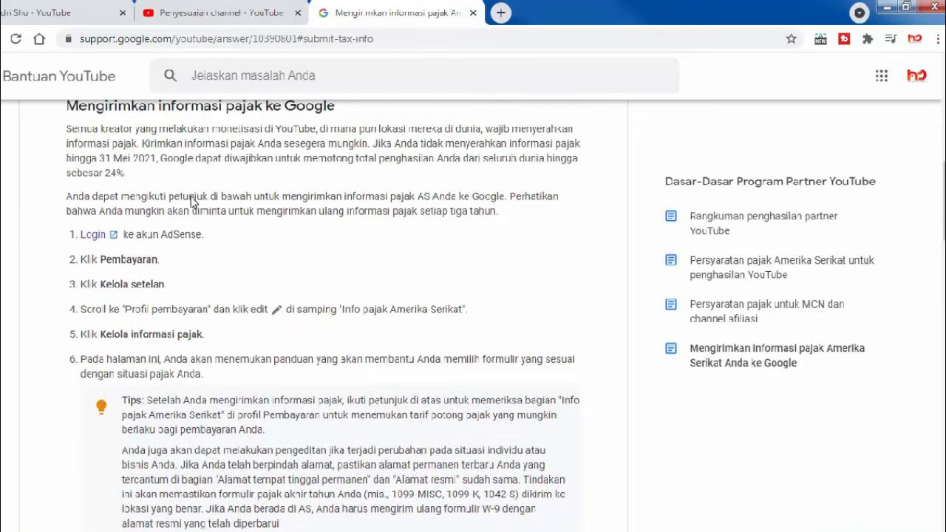
{"action": "scroll", "coordinate": [191, 202], "scroll_direction": "up", "scroll_amount": 1}
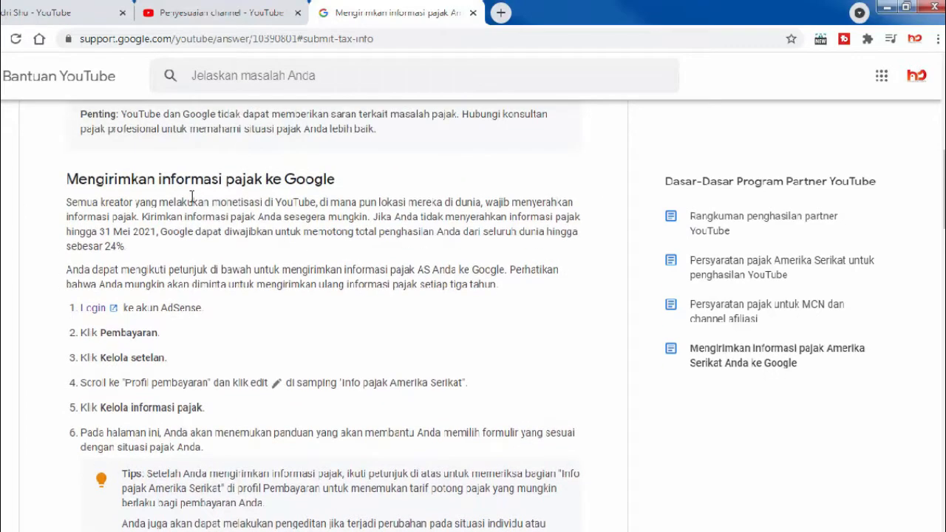
{"action": "scroll", "coordinate": [191, 195], "scroll_direction": "up", "scroll_amount": 2}
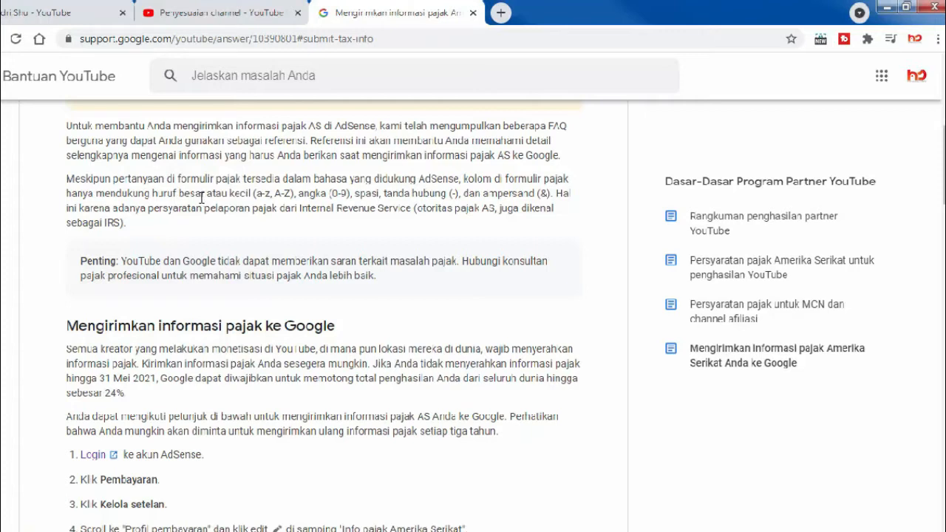
{"action": "scroll", "coordinate": [199, 198], "scroll_direction": "down", "scroll_amount": 3}
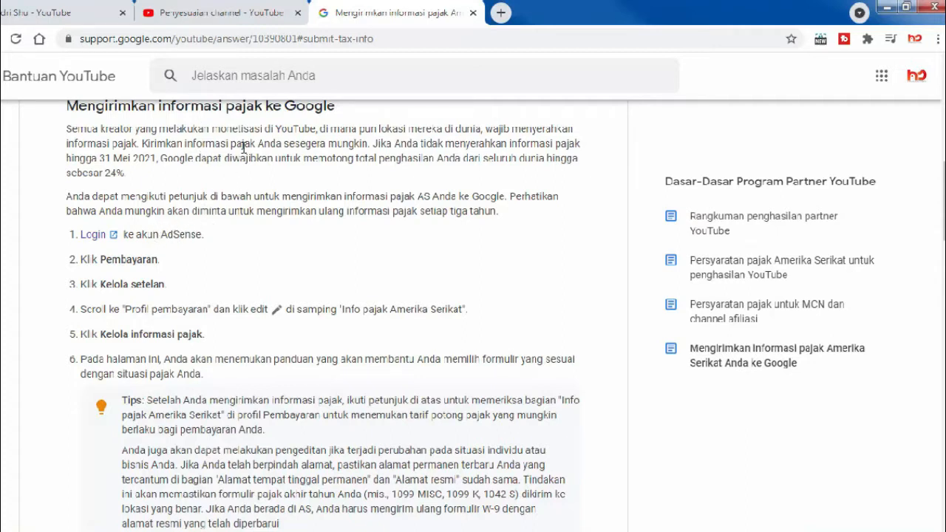
{"action": "left_click", "coordinate": [93, 236]}
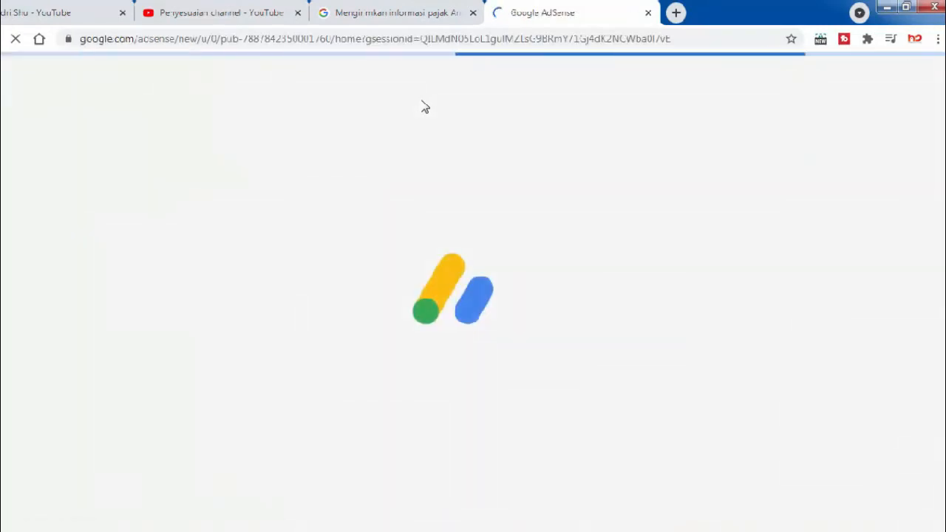
Look over the AdSense Beranda page, recheck the help steps, then go to Pembayaran
{"action": "scroll", "coordinate": [384, 155], "scroll_direction": "down", "scroll_amount": 3}
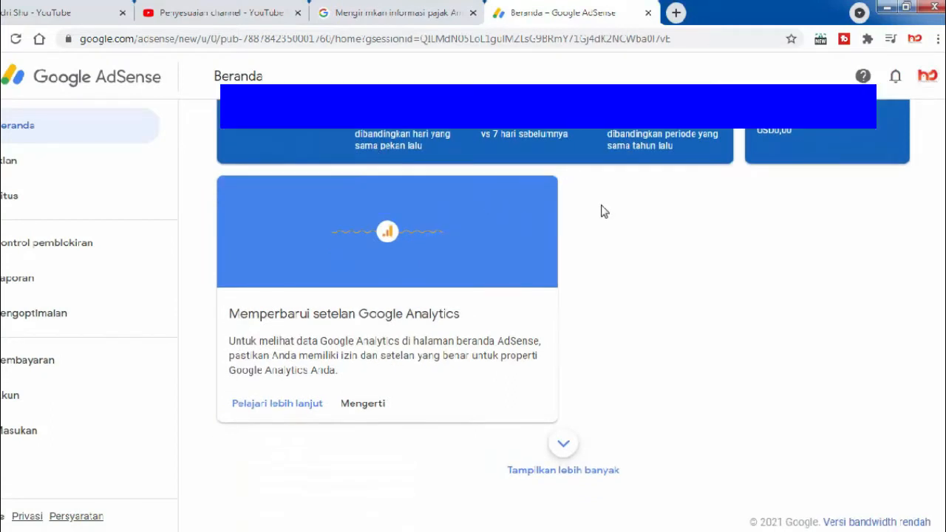
{"action": "scroll", "coordinate": [604, 213], "scroll_direction": "up", "scroll_amount": 3}
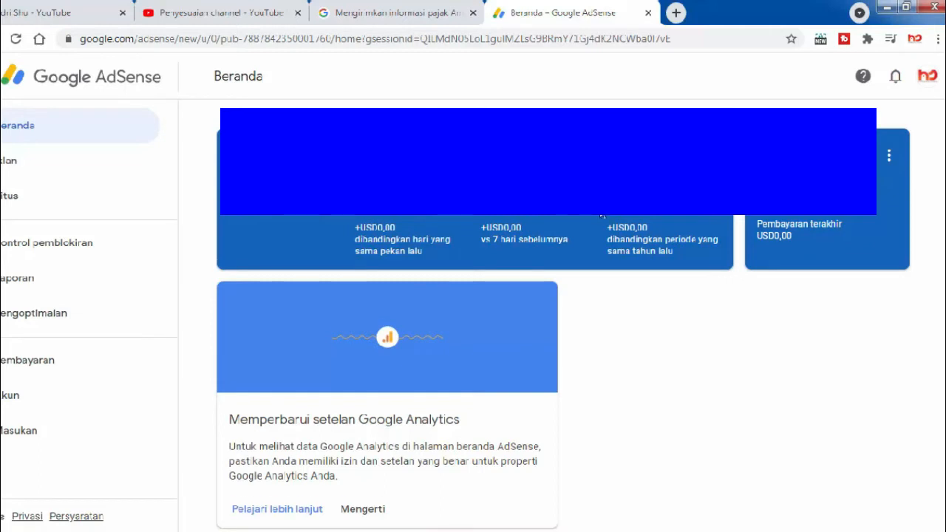
{"action": "scroll", "coordinate": [604, 213], "scroll_direction": "down", "scroll_amount": 3}
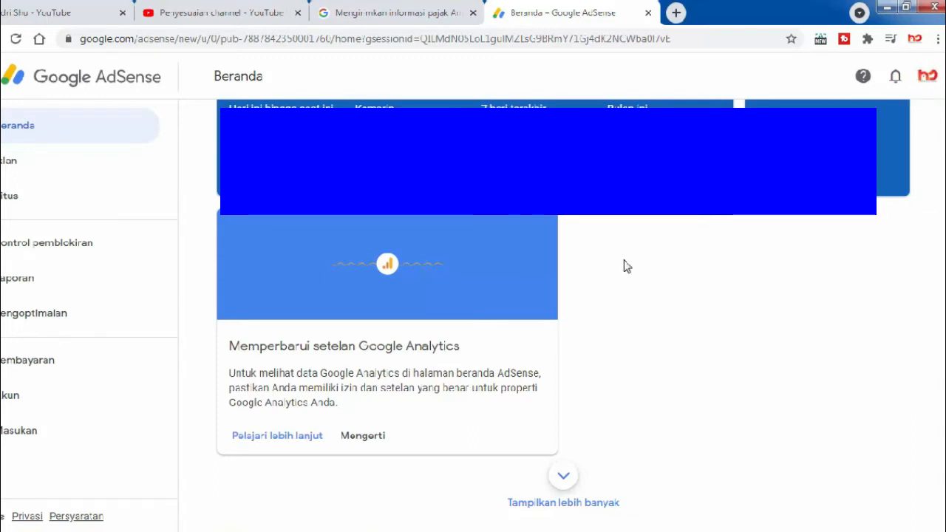
{"action": "left_click", "coordinate": [329, 13]}
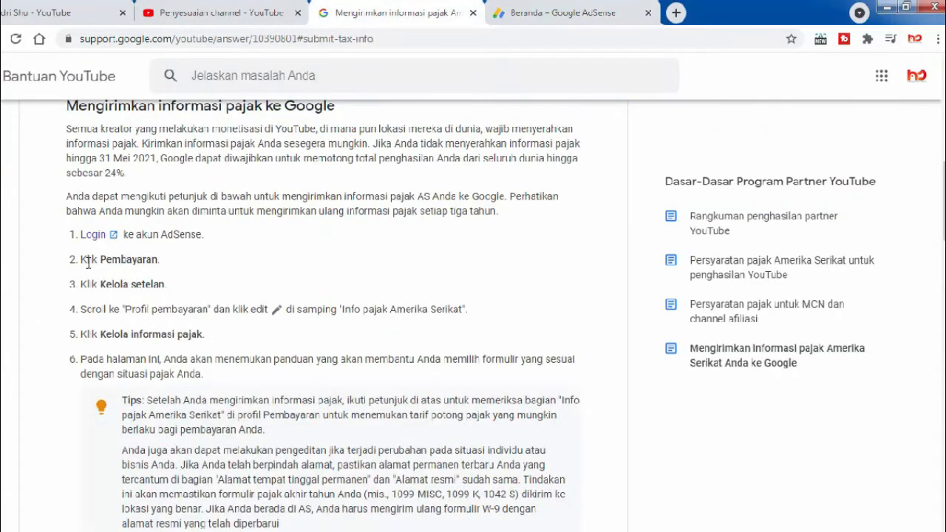
{"action": "left_click", "coordinate": [564, 9]}
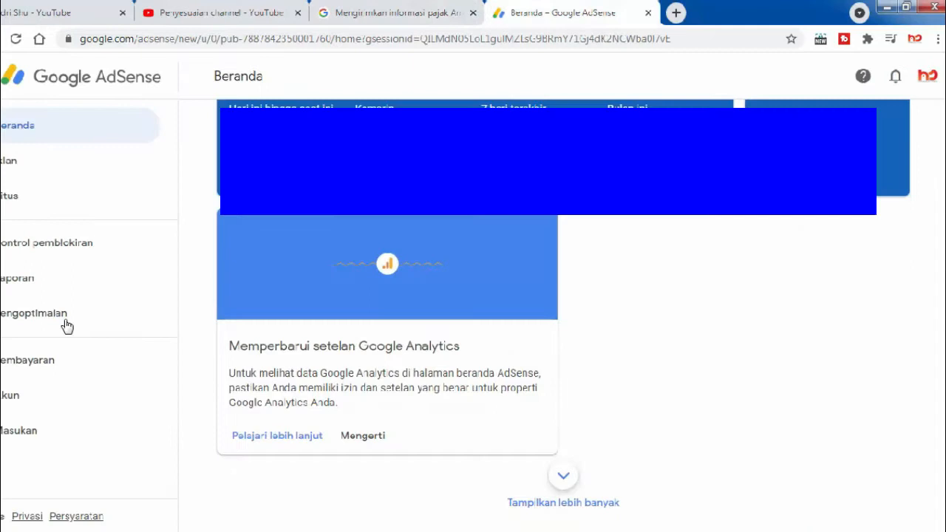
{"action": "left_click", "coordinate": [24, 364]}
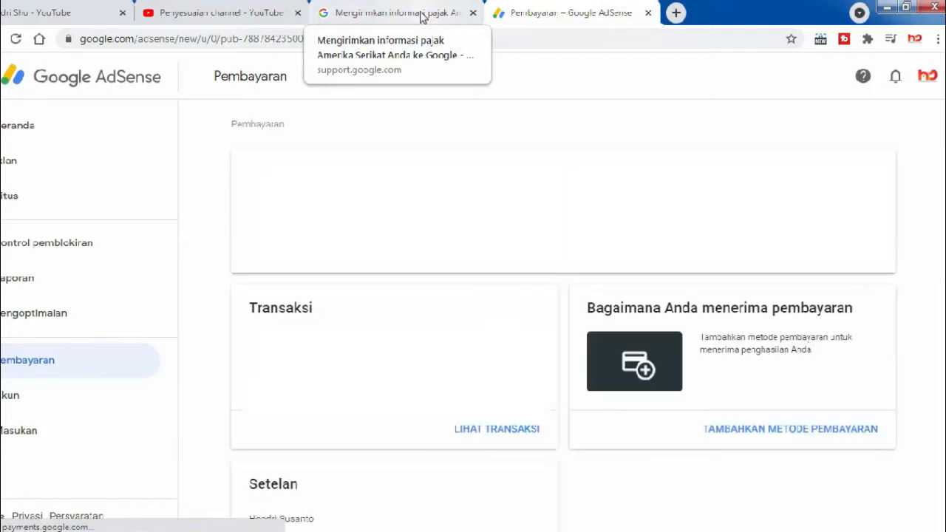
Check the help article's next step, then open the payment settings on the Pembayaran page
{"action": "left_click", "coordinate": [422, 15]}
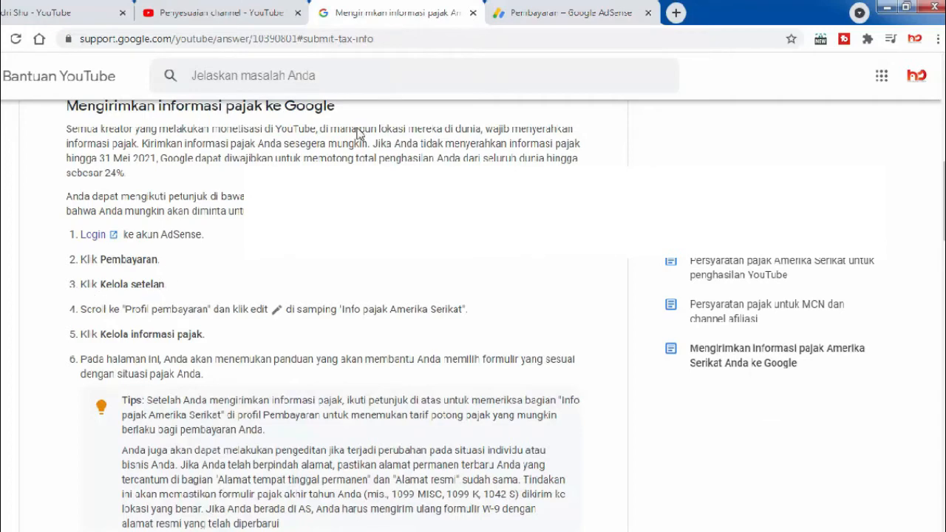
{"action": "left_click", "coordinate": [509, 13]}
{"action": "scroll", "coordinate": [293, 264], "scroll_direction": "down", "scroll_amount": 2}
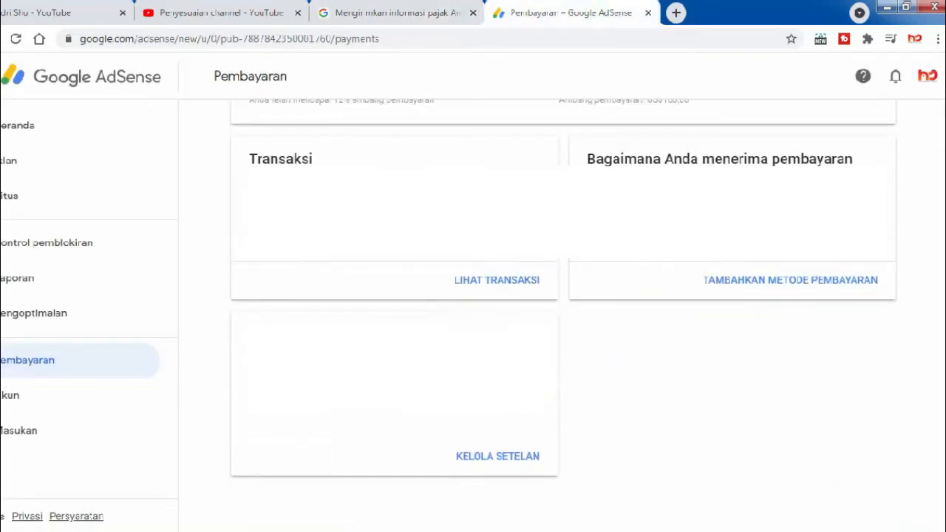
{"action": "left_click", "coordinate": [480, 457]}
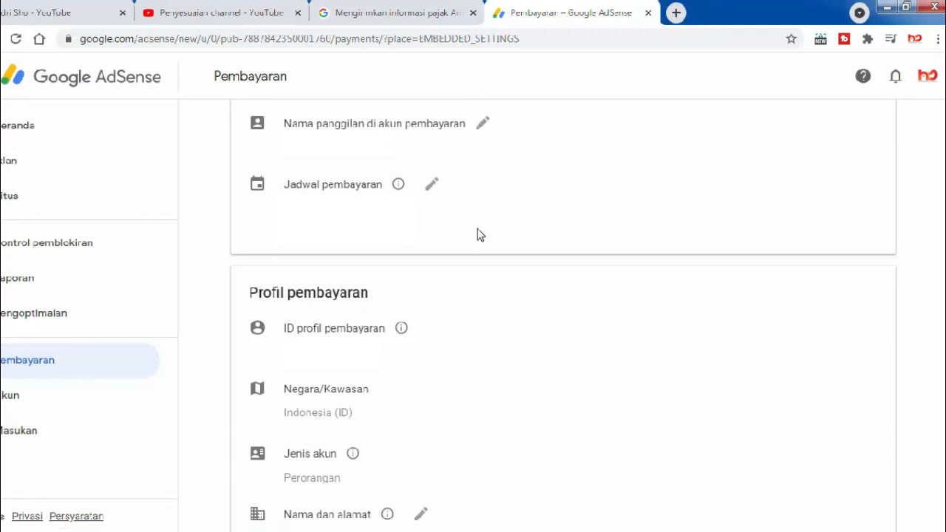
Edit Info pajak Amerika Serikat in the payment profile and open KELOLA INFO PAJAK
{"action": "scroll", "coordinate": [308, 191], "scroll_direction": "down", "scroll_amount": 2}
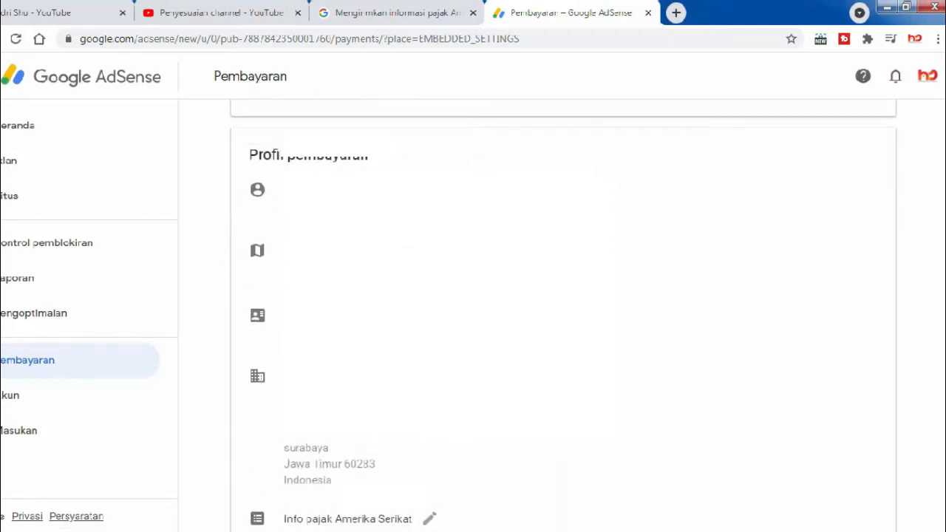
{"action": "scroll", "coordinate": [563, 314], "scroll_direction": "down", "scroll_amount": 1}
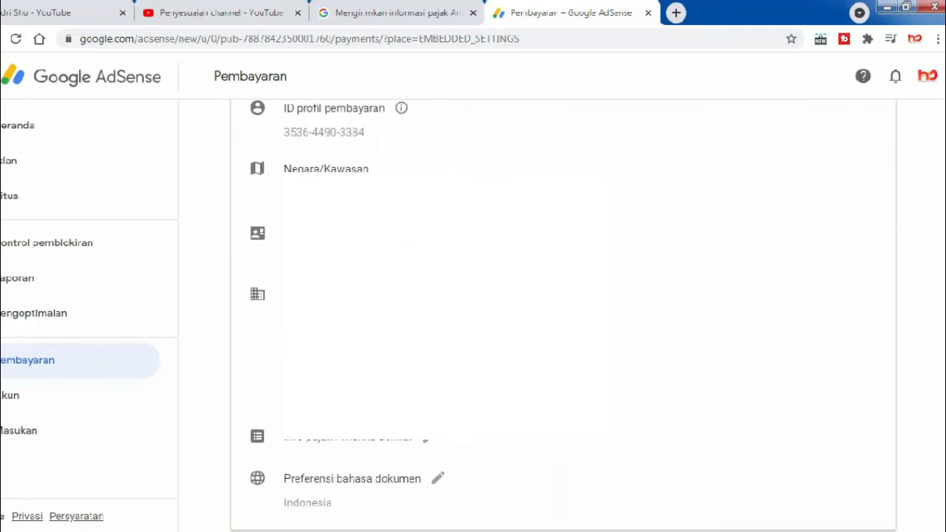
{"action": "scroll", "coordinate": [563, 314], "scroll_direction": "down", "scroll_amount": 3}
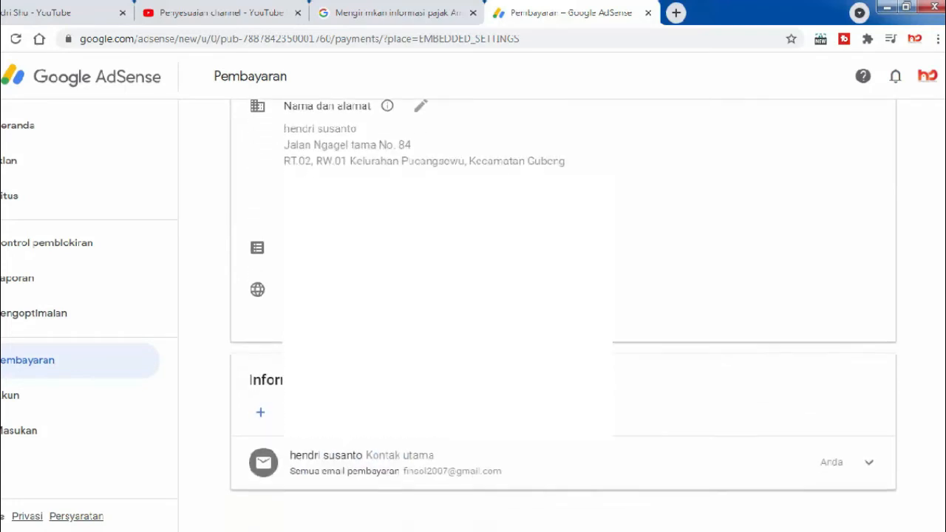
{"action": "left_click", "coordinate": [378, 7]}
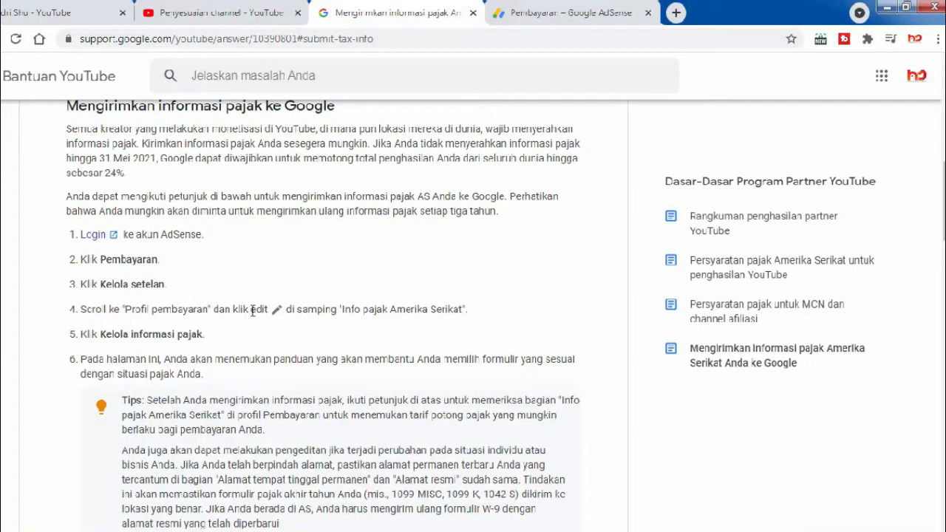
{"action": "left_click", "coordinate": [573, 13]}
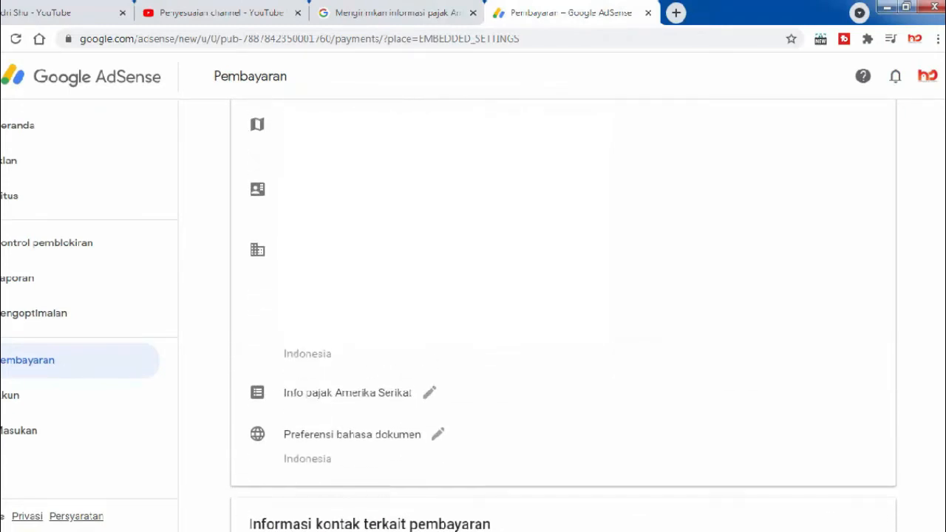
{"action": "scroll", "coordinate": [563, 315], "scroll_direction": "up", "scroll_amount": 10}
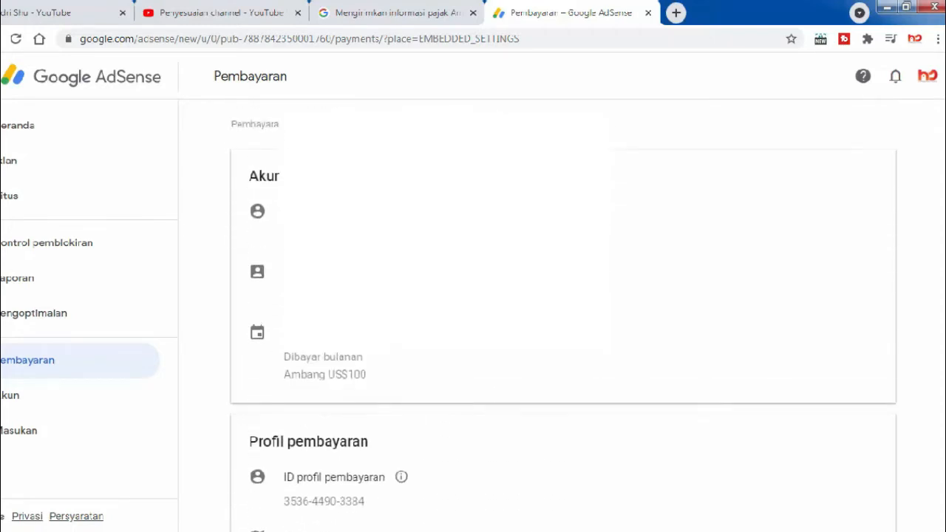
{"action": "scroll", "coordinate": [400, 405], "scroll_direction": "down", "scroll_amount": 7}
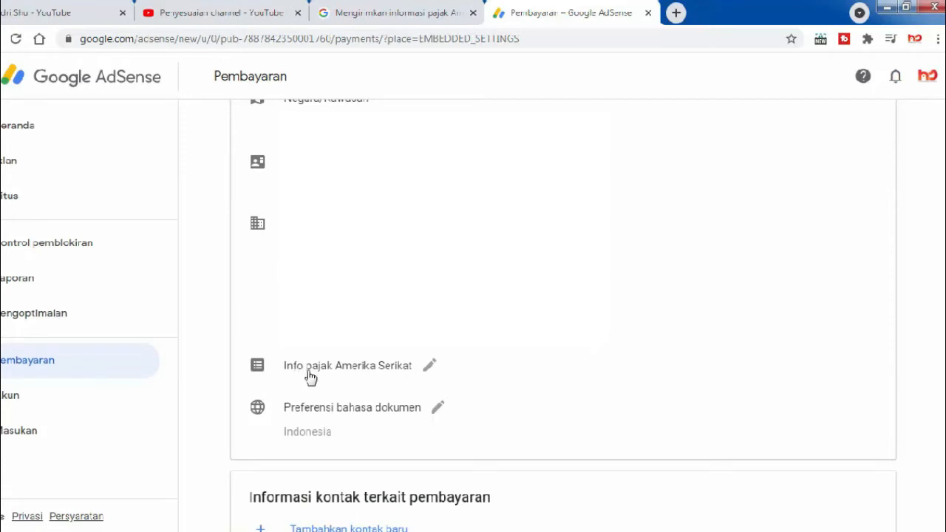
{"action": "left_click", "coordinate": [430, 367]}
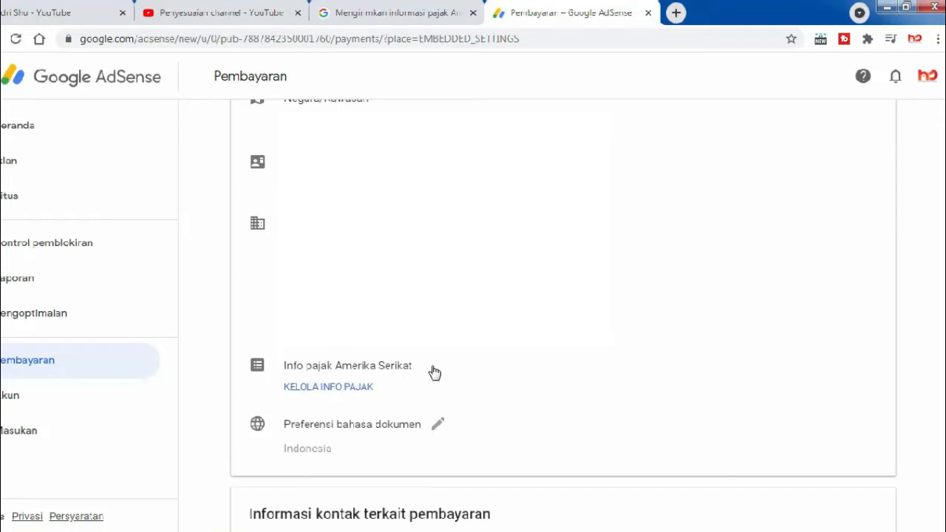
{"action": "left_click", "coordinate": [344, 388]}
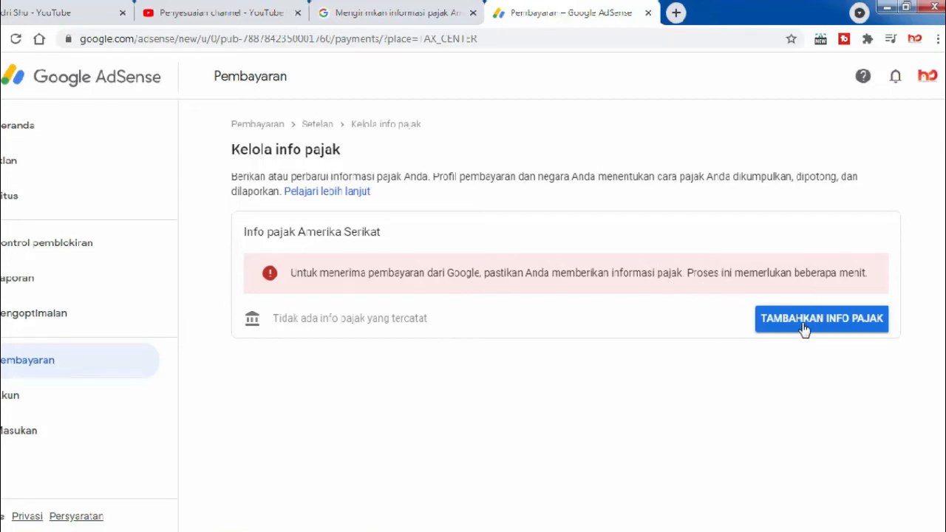
After rechecking the help steps, start adding US tax info with TAMBAHKAN INFO PAJAK
{"action": "left_click", "coordinate": [369, 7]}
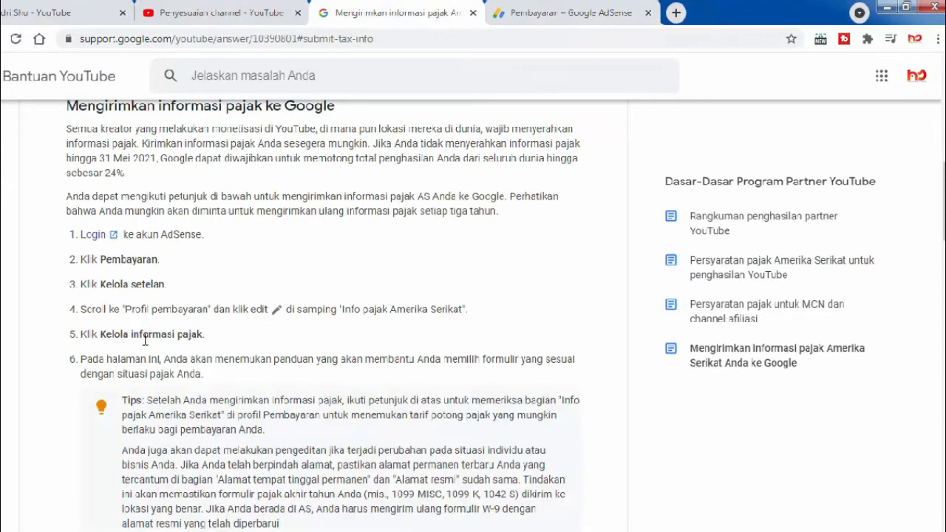
{"action": "scroll", "coordinate": [179, 331], "scroll_direction": "down", "scroll_amount": 3}
{"action": "left_click", "coordinate": [577, 10]}
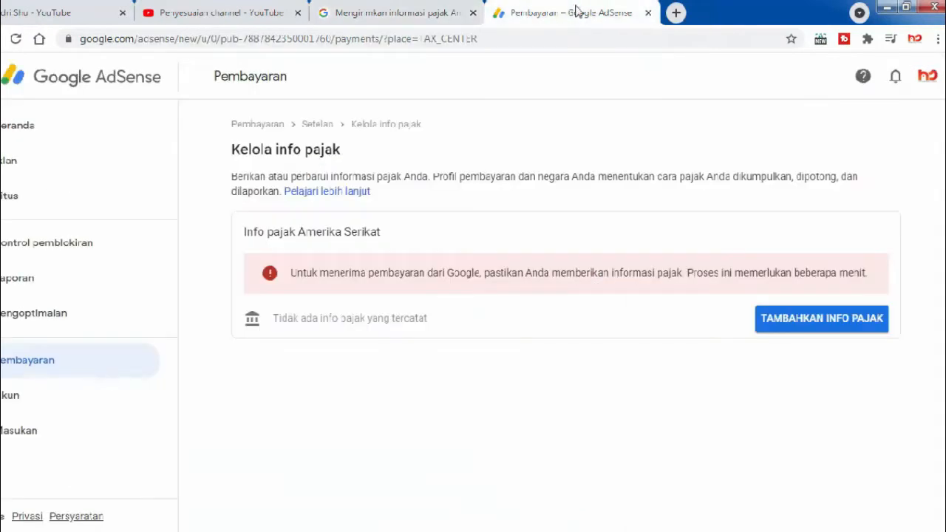
{"action": "left_click", "coordinate": [797, 320]}
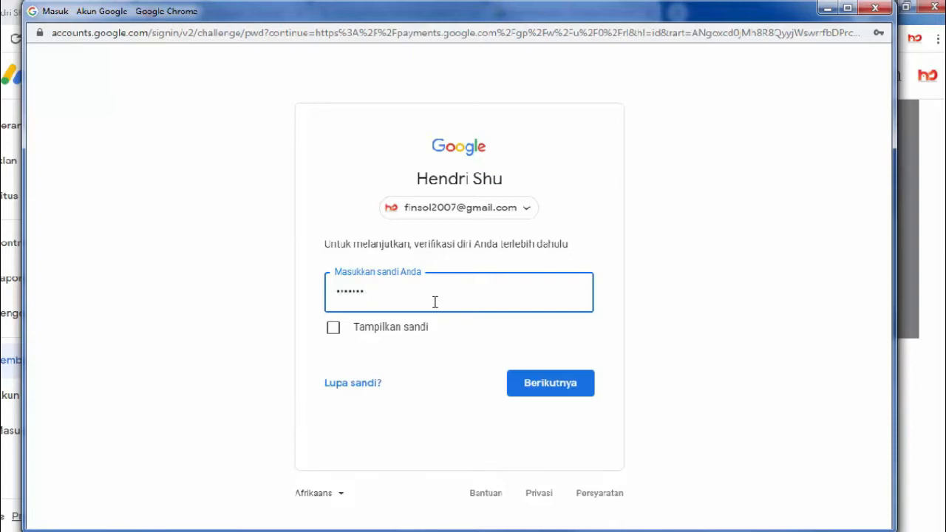
Verify the Google account password, re-entering it after a wrong-password error
{"action": "key", "text": "Return"}
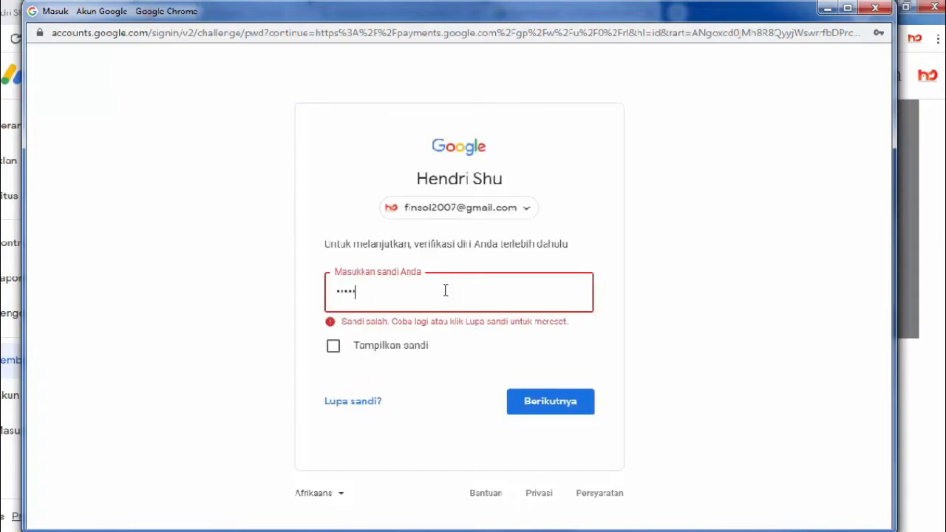
{"action": "type", "text": "••••"}
{"action": "key", "text": "Return"}
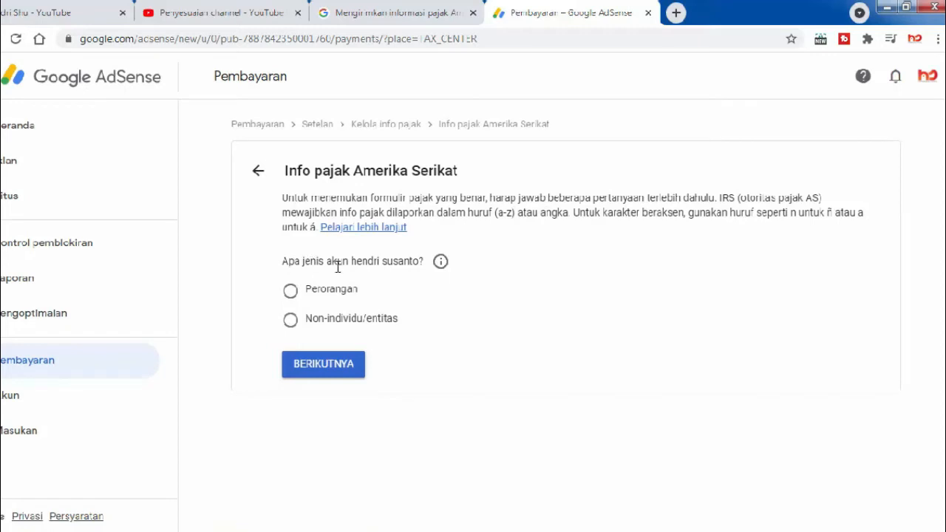
Answer Perorangan and Tidak (not a US person), choose W-8BEN, and start that form
{"action": "left_click", "coordinate": [289, 294]}
{"action": "left_click", "coordinate": [317, 372]}
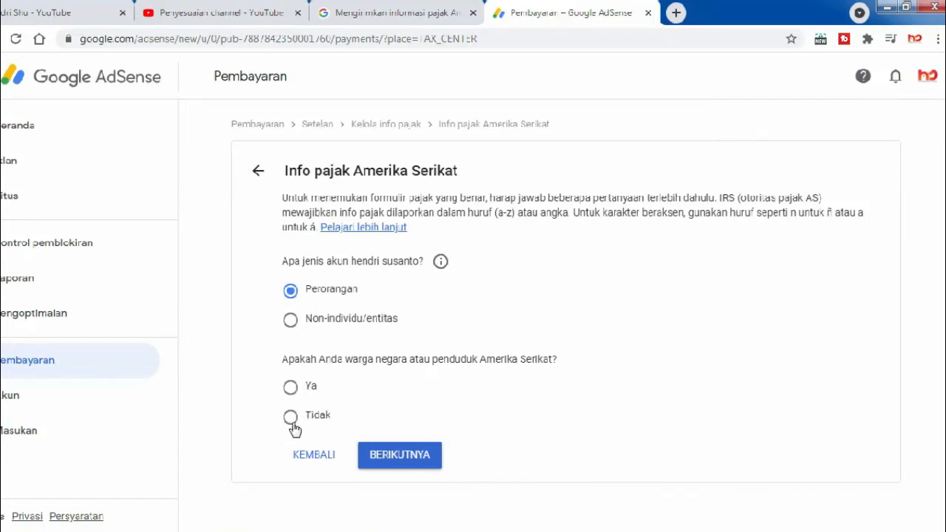
{"action": "left_click", "coordinate": [406, 461]}
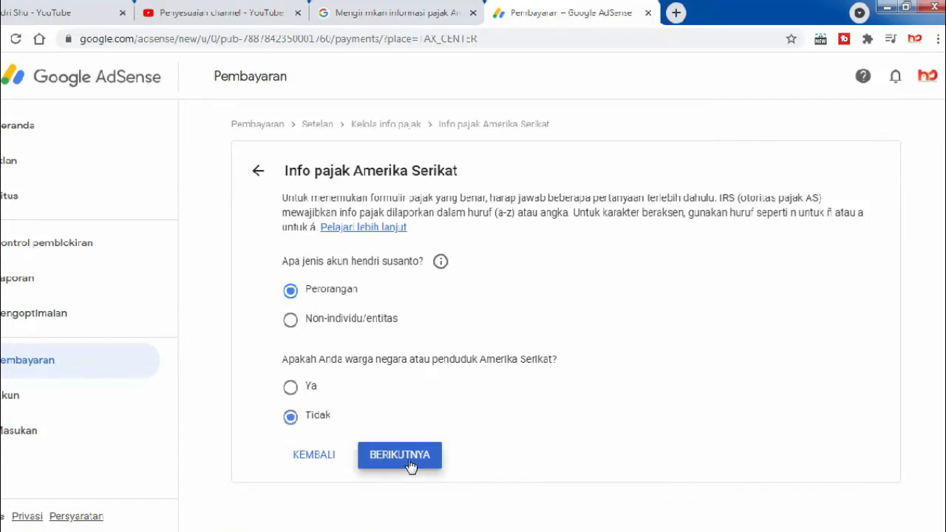
{"action": "scroll", "coordinate": [447, 403], "scroll_direction": "down", "scroll_amount": 1}
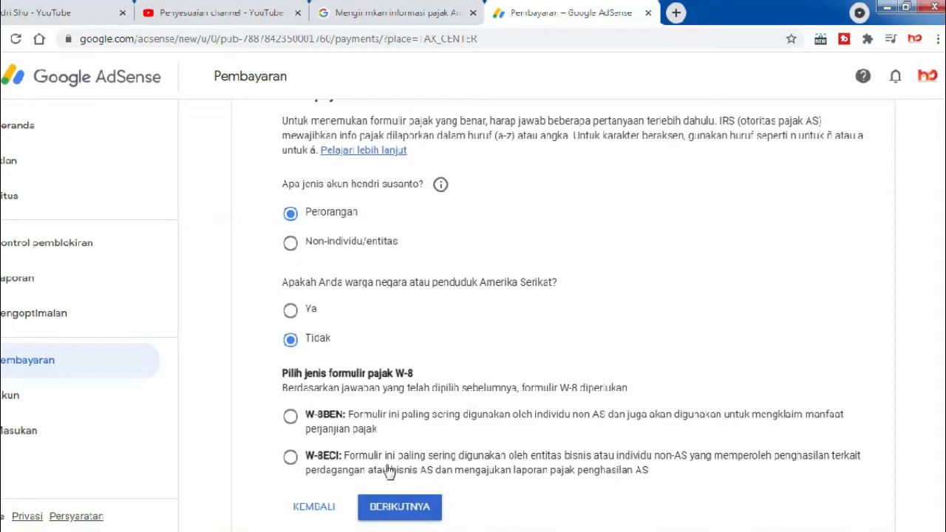
{"action": "left_click", "coordinate": [290, 418]}
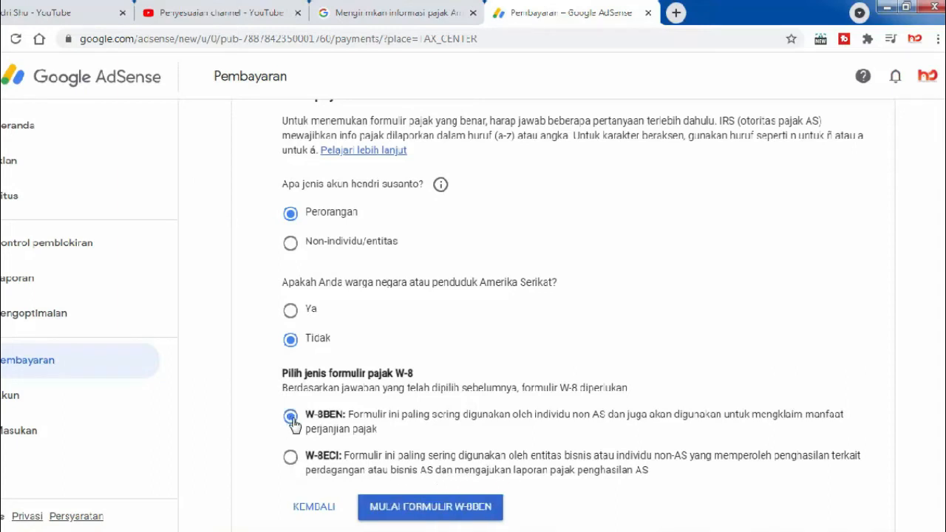
{"action": "left_click", "coordinate": [432, 516]}
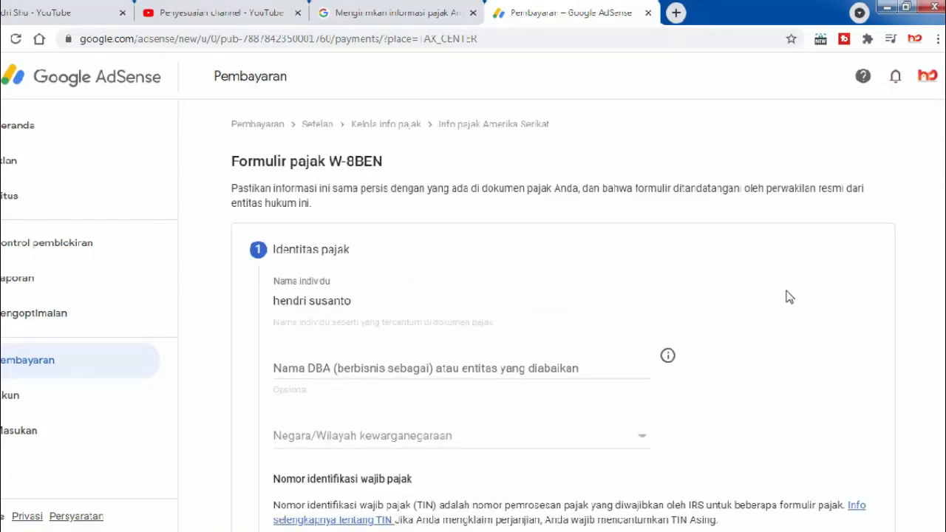
{"action": "scroll", "coordinate": [790, 297], "scroll_direction": "down", "scroll_amount": 2}
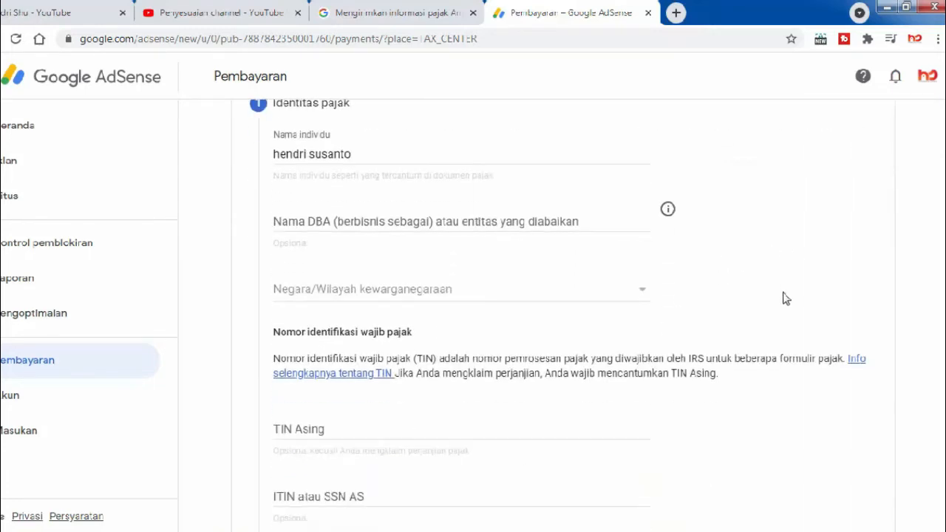
{"action": "left_click", "coordinate": [378, 158]}
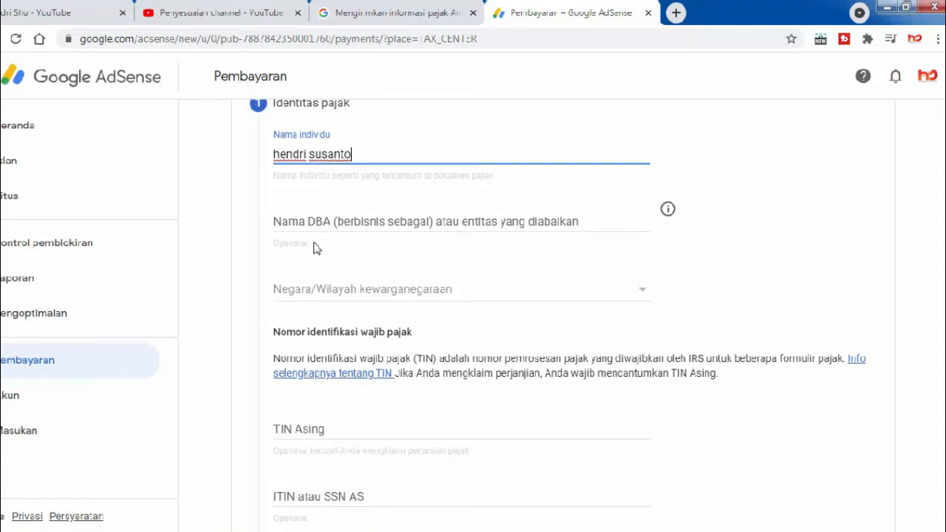
{"action": "left_click", "coordinate": [667, 210]}
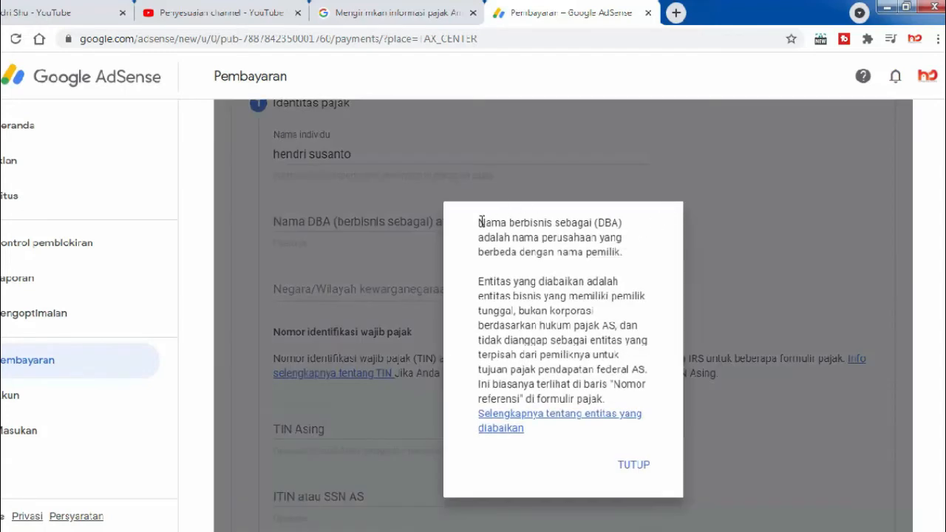
{"action": "left_click", "coordinate": [651, 465]}
{"action": "left_click", "coordinate": [669, 211]}
{"action": "left_click", "coordinate": [632, 466]}
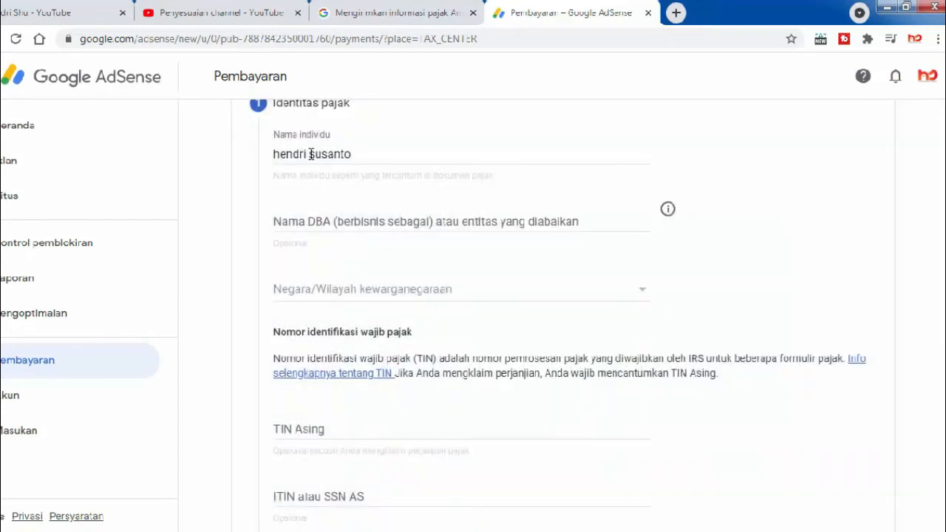
Leave the DBA field blank, set citizenship to Indonesia, and continue past Identitas pajak
{"action": "left_click", "coordinate": [336, 221]}
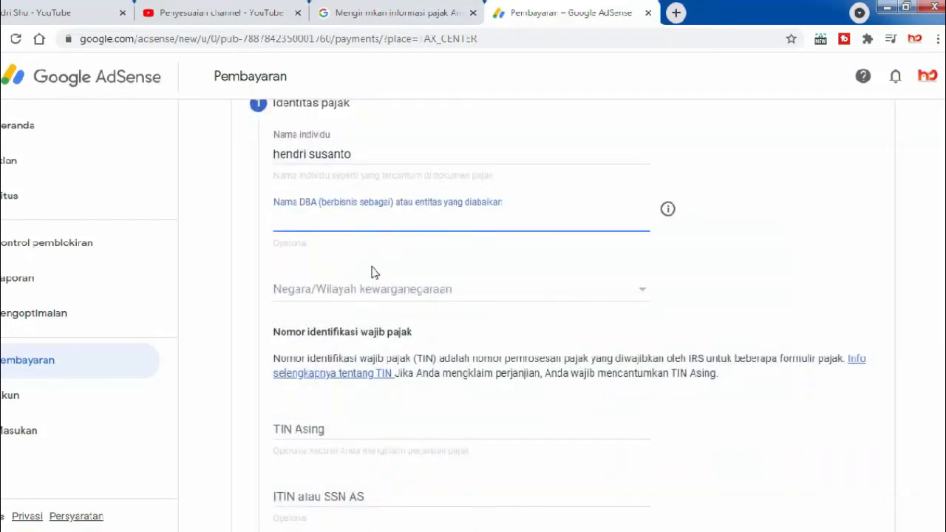
{"action": "left_click", "coordinate": [703, 259]}
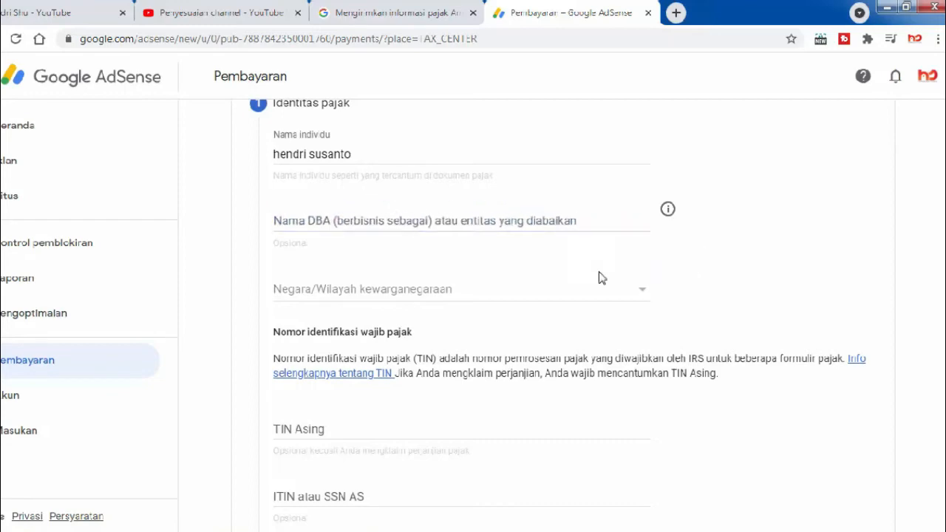
{"action": "left_click", "coordinate": [473, 295]}
{"action": "scroll", "coordinate": [431, 302], "scroll_direction": "down", "scroll_amount": 10}
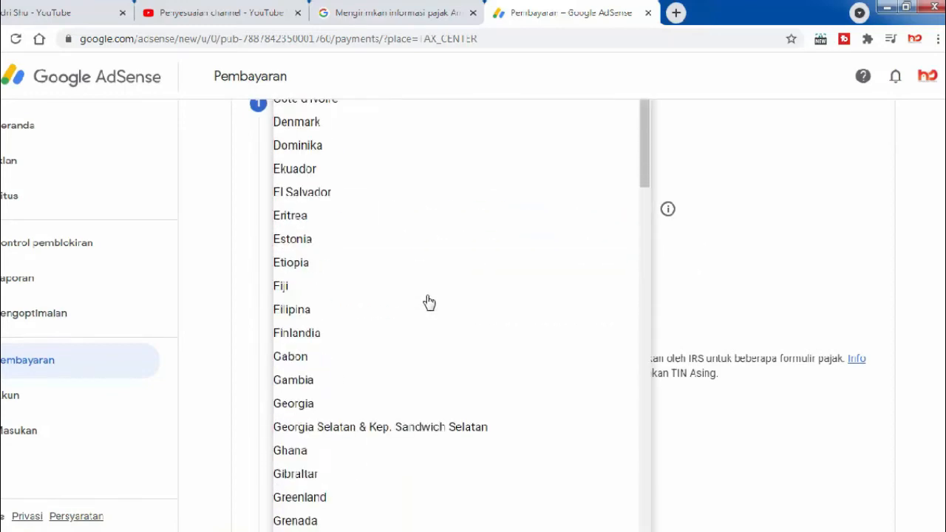
{"action": "scroll", "coordinate": [427, 303], "scroll_direction": "down", "scroll_amount": 1}
{"action": "scroll", "coordinate": [405, 315], "scroll_direction": "down", "scroll_amount": 3}
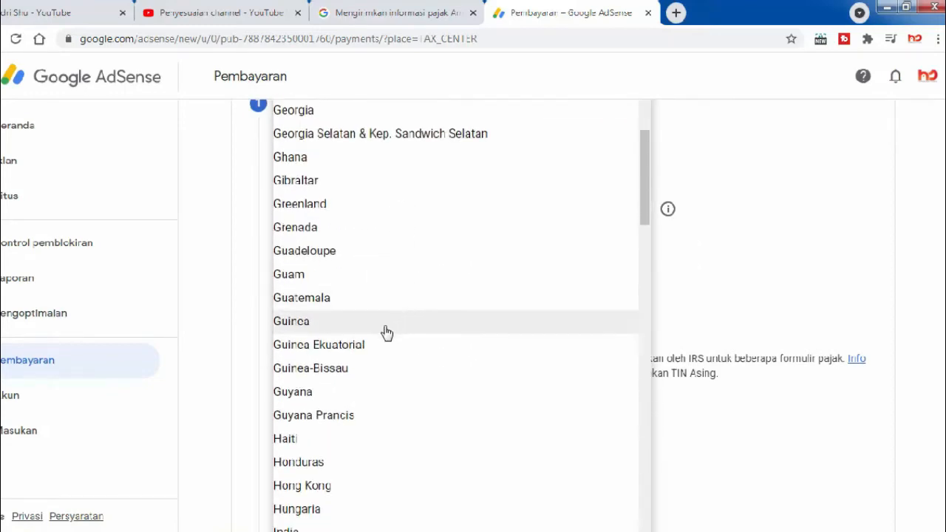
{"action": "scroll", "coordinate": [385, 337], "scroll_direction": "down", "scroll_amount": 4}
{"action": "left_click", "coordinate": [313, 265]}
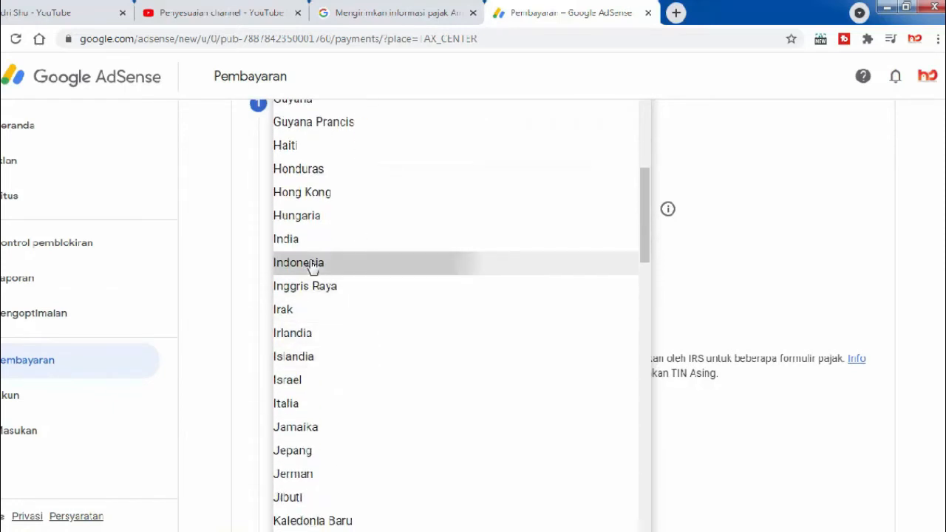
{"action": "scroll", "coordinate": [414, 337], "scroll_direction": "down", "scroll_amount": 2}
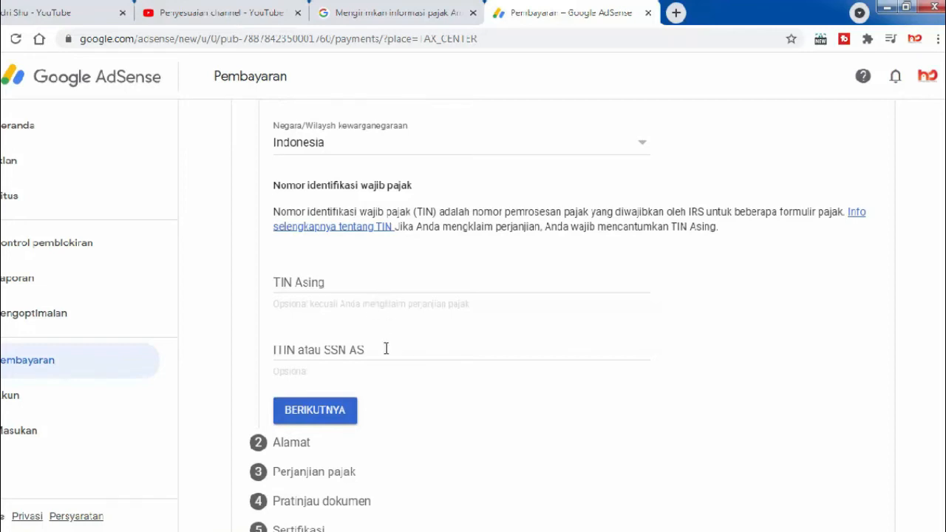
{"action": "scroll", "coordinate": [399, 350], "scroll_direction": "down", "scroll_amount": 2}
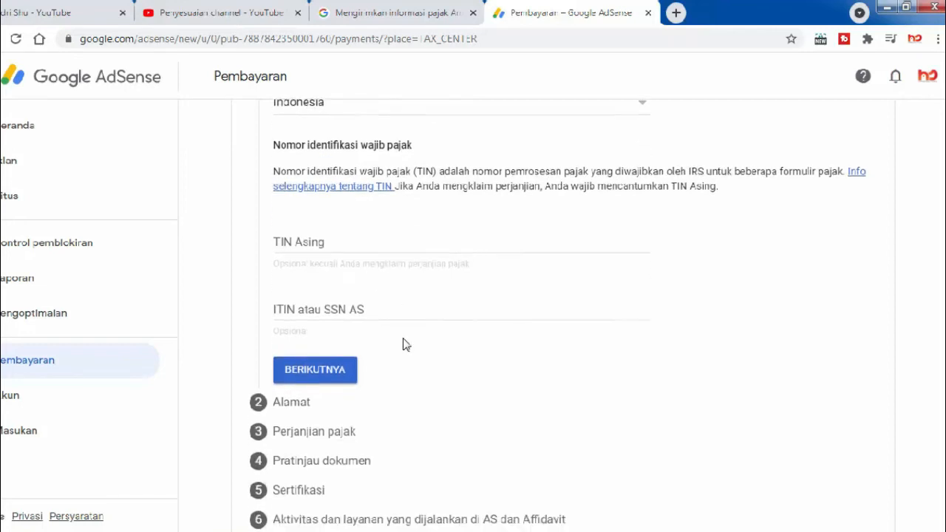
{"action": "left_click", "coordinate": [322, 355]}
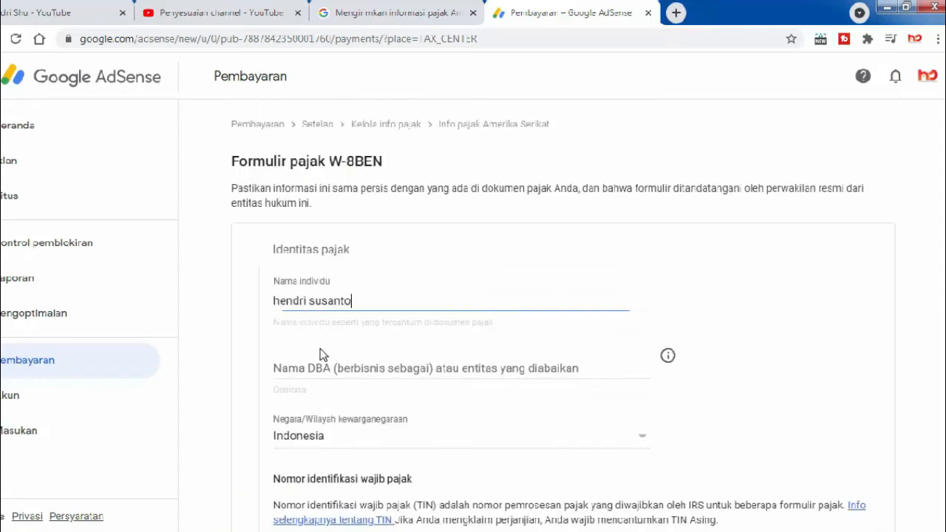
Enter the two permanent-residence address lines and the city
{"action": "scroll", "coordinate": [423, 339], "scroll_direction": "down", "scroll_amount": 2}
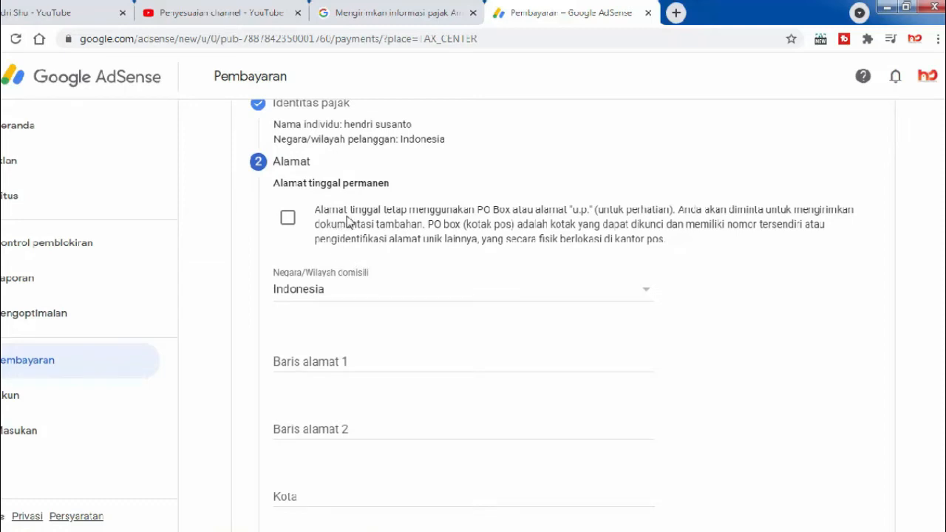
{"action": "scroll", "coordinate": [370, 236], "scroll_direction": "down", "scroll_amount": 1}
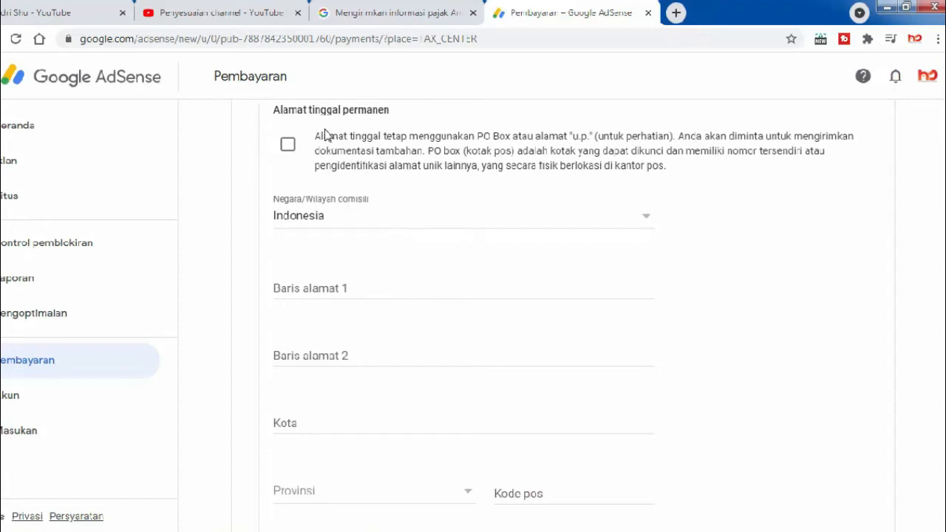
{"action": "left_click", "coordinate": [433, 283]}
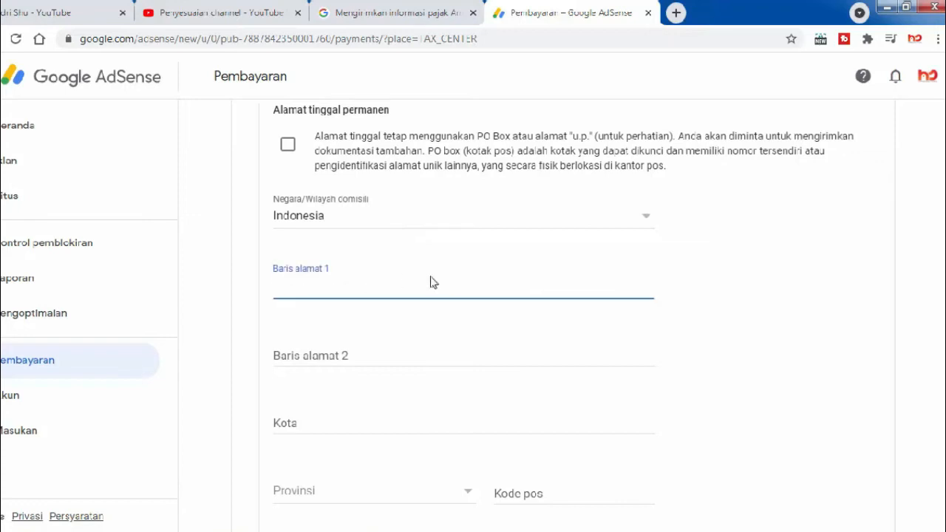
{"action": "type", "text": "Ngag"}
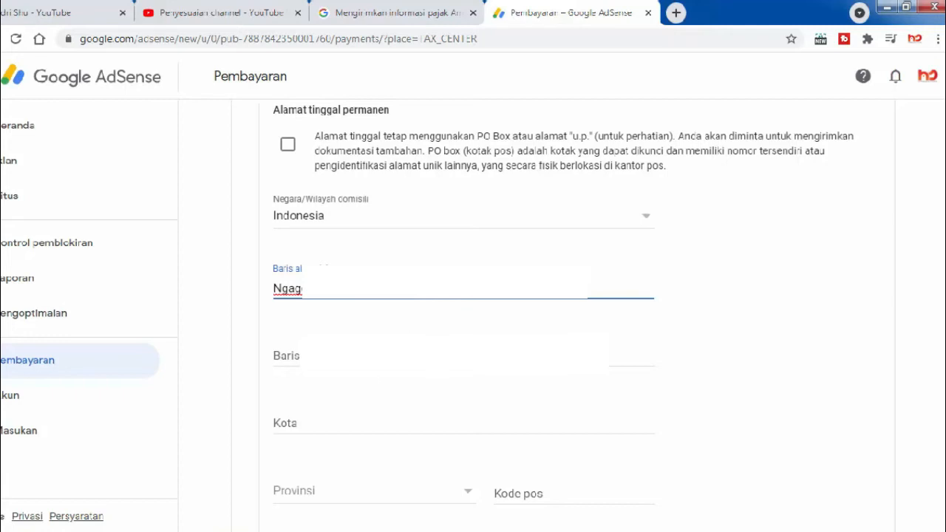
{"action": "left_click", "coordinate": [444, 357]}
{"action": "type", "text": "Keca"}
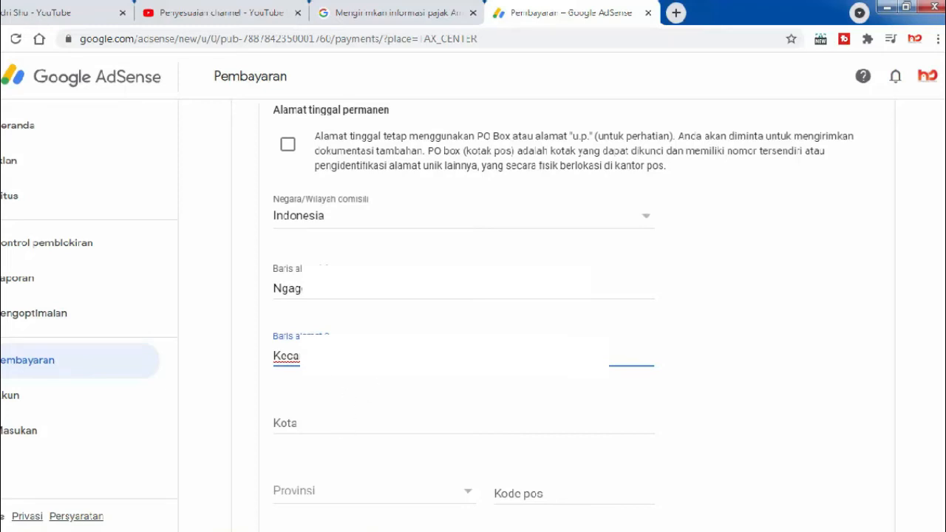
{"action": "left_click", "coordinate": [309, 432]}
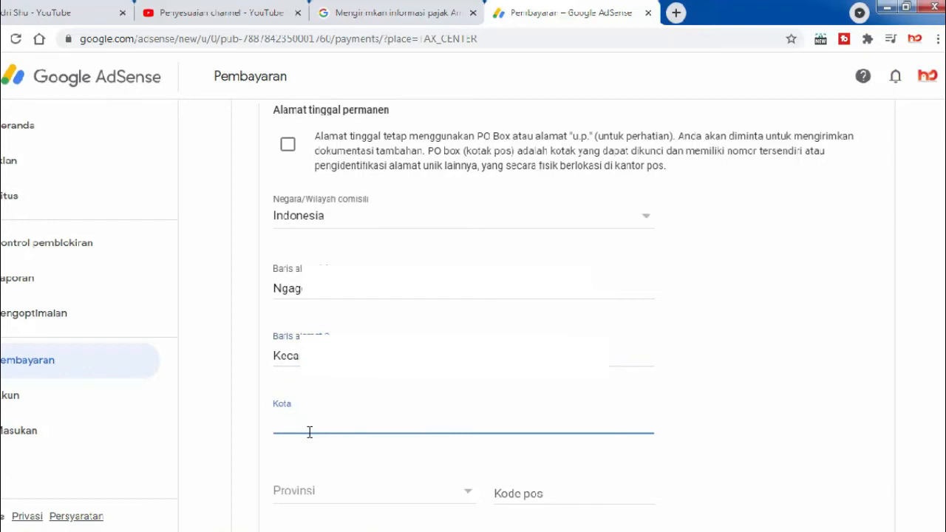
{"action": "type", "text": "Surabaya"}
Choose the province, enter the postal code, reuse the address for mailing, and continue
{"action": "scroll", "coordinate": [351, 441], "scroll_direction": "down", "scroll_amount": 3}
{"action": "left_click", "coordinate": [325, 280]}
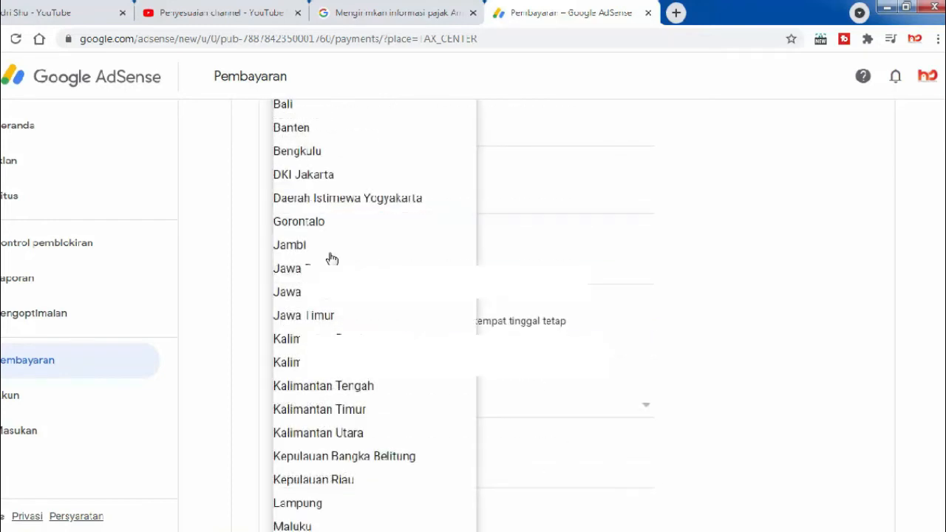
{"action": "left_click", "coordinate": [329, 323]}
{"action": "left_click", "coordinate": [547, 276]}
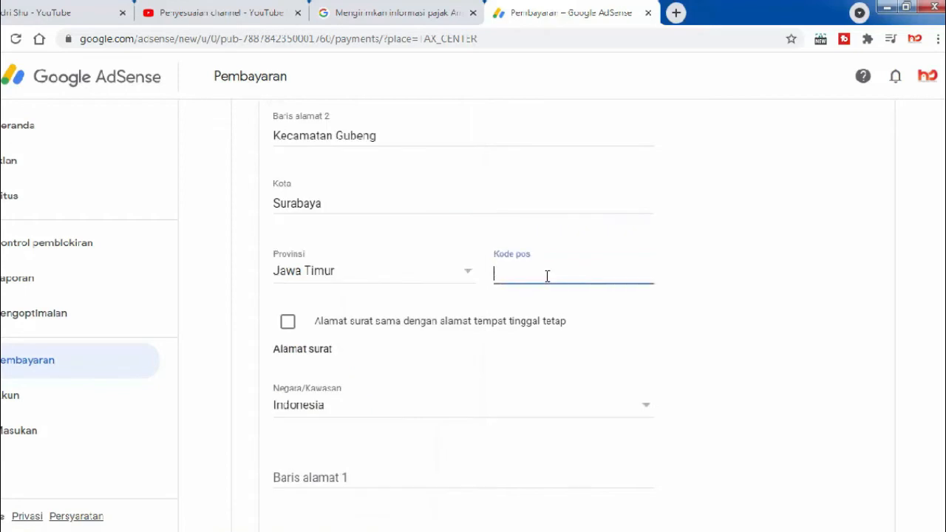
{"action": "type", "text": "60283"}
{"action": "scroll", "coordinate": [533, 273], "scroll_direction": "down", "scroll_amount": 2}
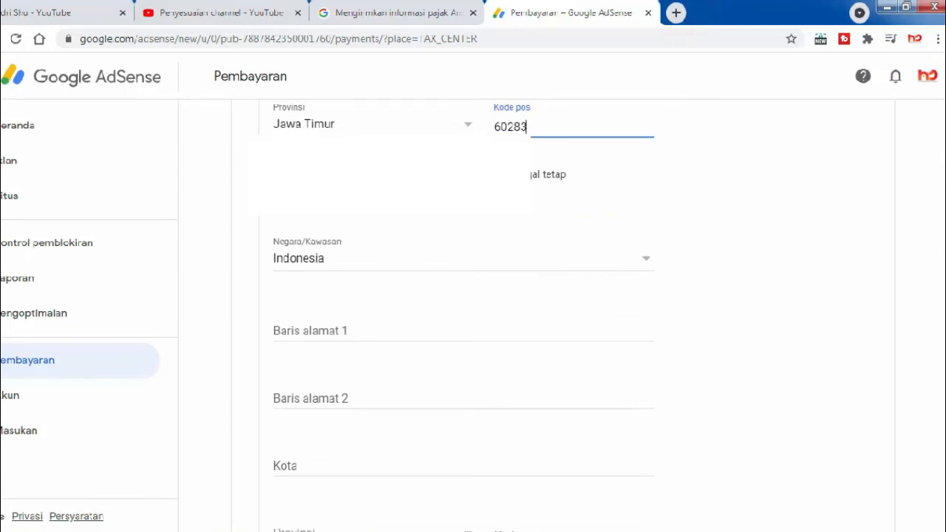
{"action": "left_click", "coordinate": [288, 175]}
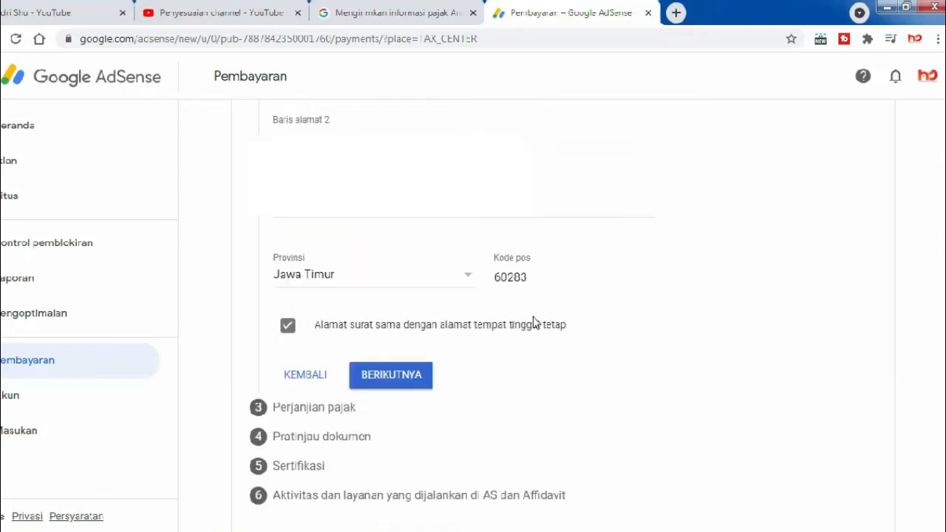
{"action": "left_click", "coordinate": [405, 377]}
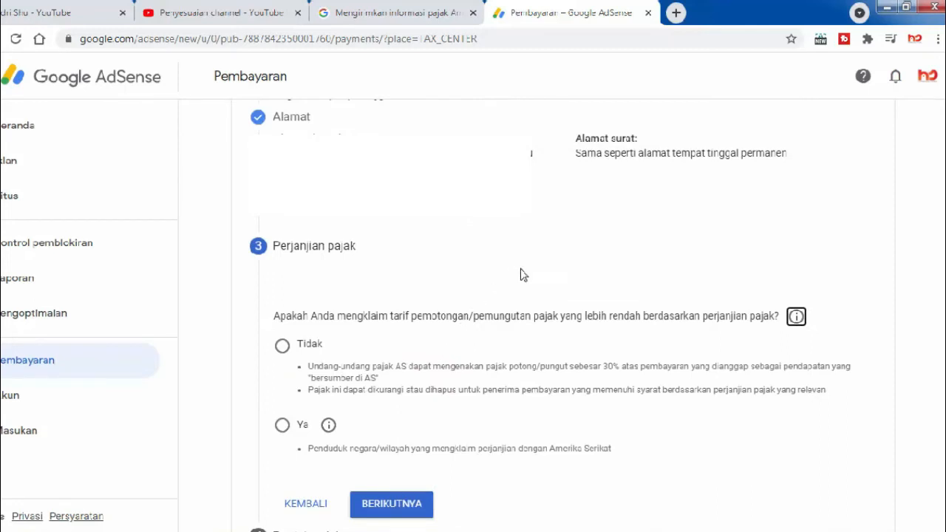
{"action": "scroll", "coordinate": [521, 275], "scroll_direction": "down", "scroll_amount": 1}
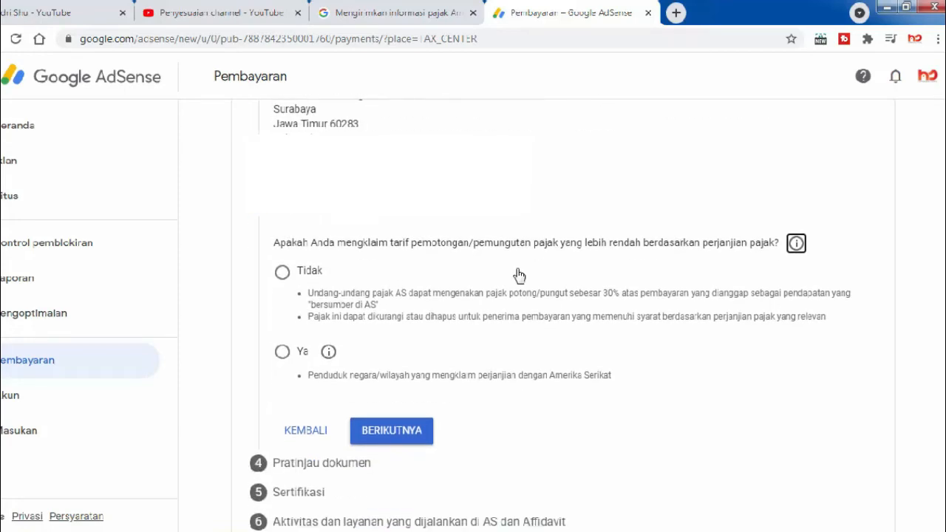
{"action": "left_click", "coordinate": [797, 244]}
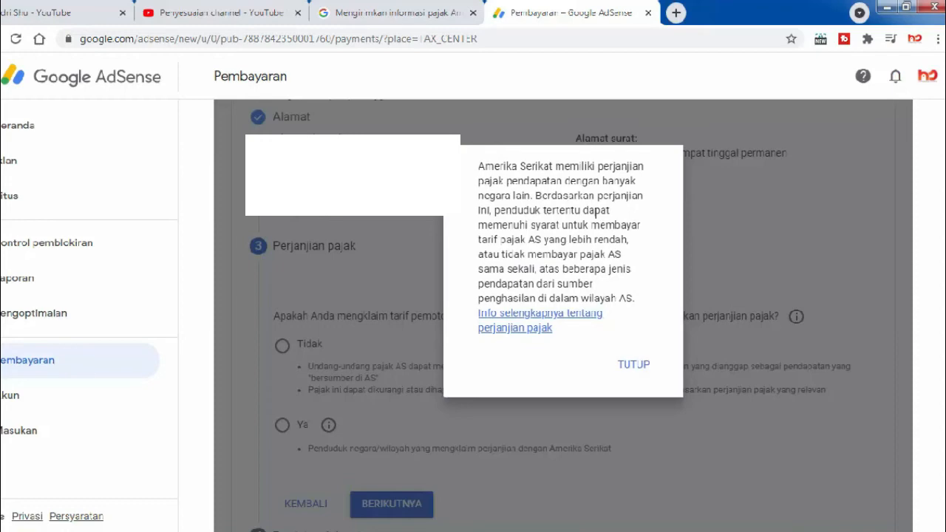
{"action": "left_click", "coordinate": [635, 366]}
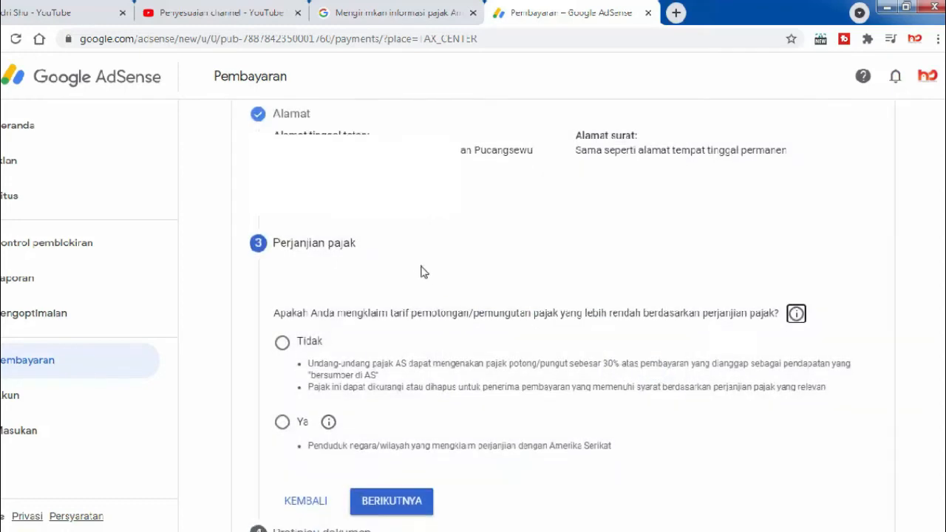
{"action": "scroll", "coordinate": [422, 271], "scroll_direction": "down", "scroll_amount": 1}
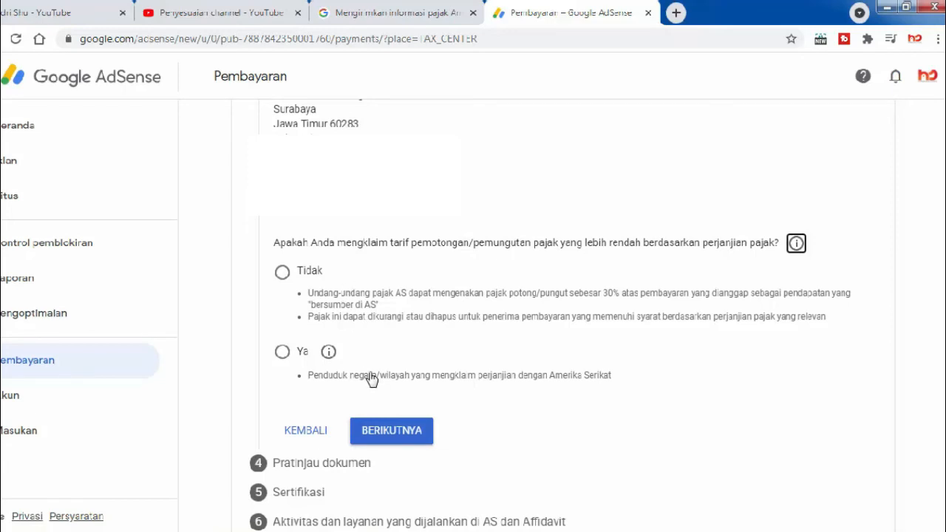
{"action": "left_click", "coordinate": [328, 352]}
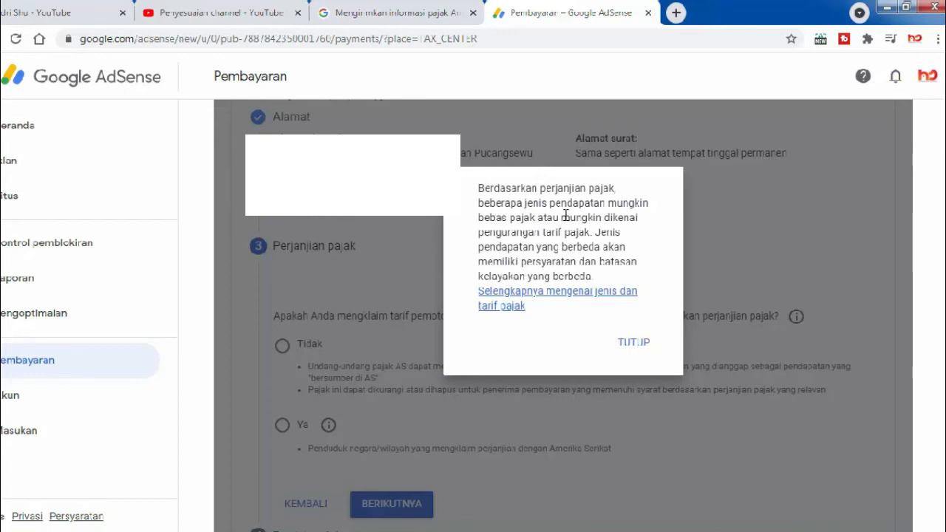
{"action": "left_click", "coordinate": [634, 344]}
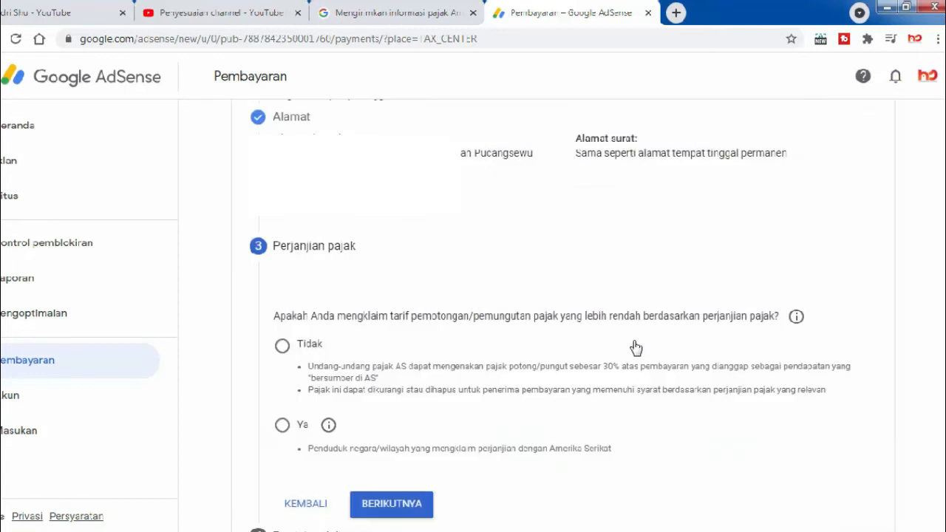
Answer Tidak to claiming a reduced treaty tax rate and continue to the document preview
{"action": "scroll", "coordinate": [613, 340], "scroll_direction": "down", "scroll_amount": 1}
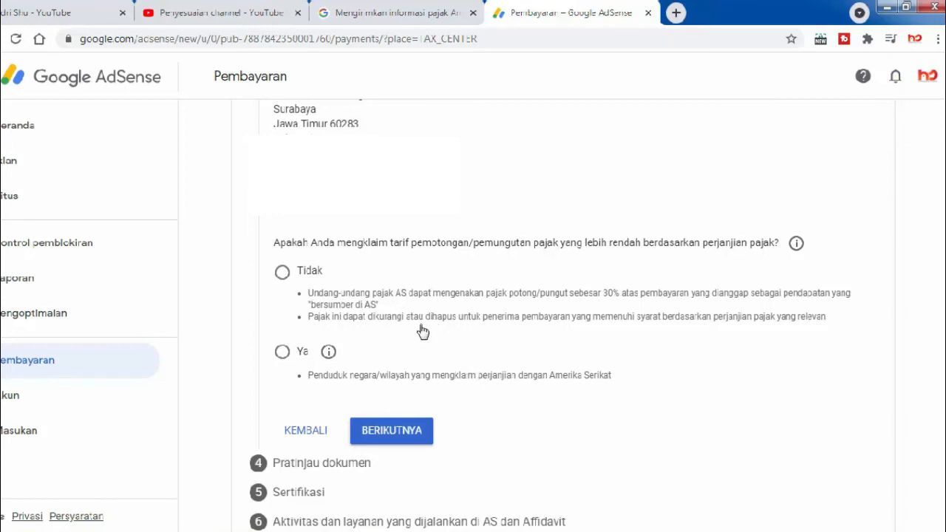
{"action": "left_click", "coordinate": [282, 272]}
{"action": "scroll", "coordinate": [511, 347], "scroll_direction": "down", "scroll_amount": 1}
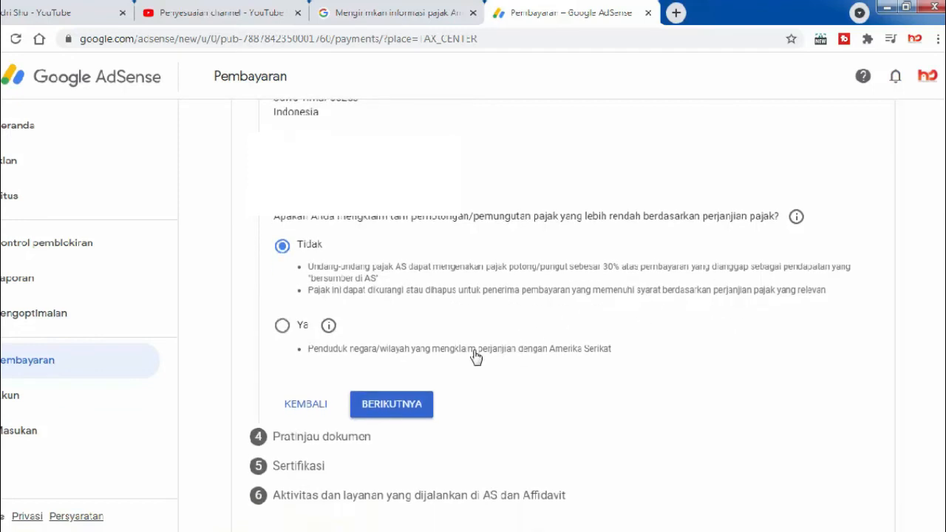
{"action": "left_click", "coordinate": [397, 410]}
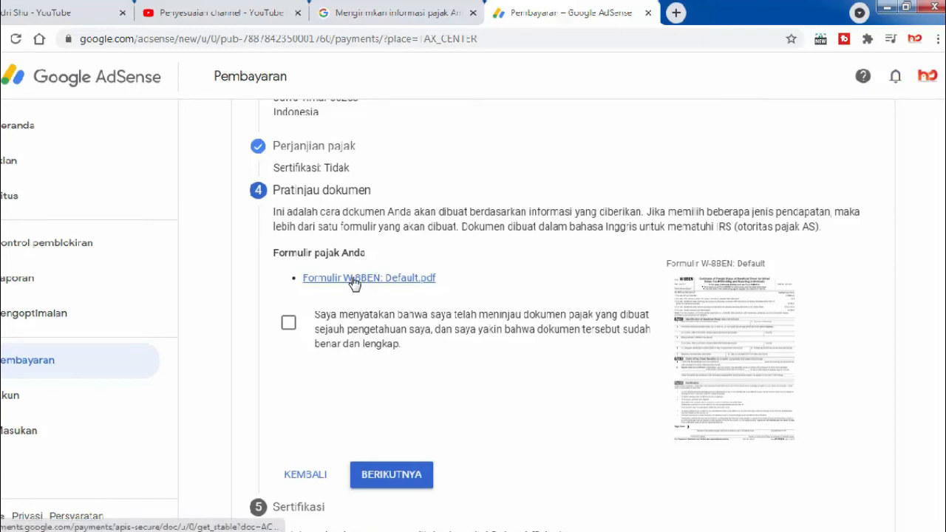
Confirm the generated W-8BEN document has been reviewed and continue to certification
{"action": "left_click", "coordinate": [288, 323]}
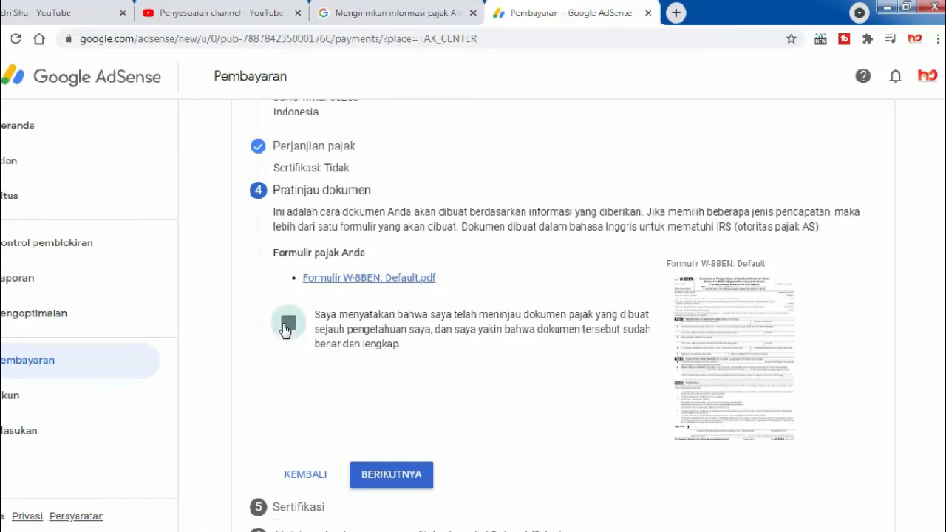
{"action": "left_click", "coordinate": [420, 471]}
{"action": "scroll", "coordinate": [500, 332], "scroll_direction": "down", "scroll_amount": 3}
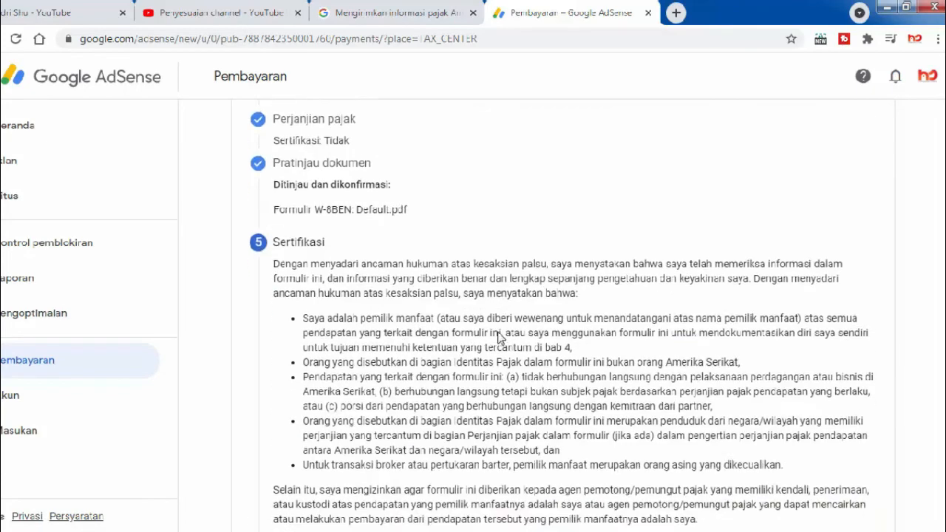
{"action": "scroll", "coordinate": [498, 331], "scroll_direction": "up", "scroll_amount": 2}
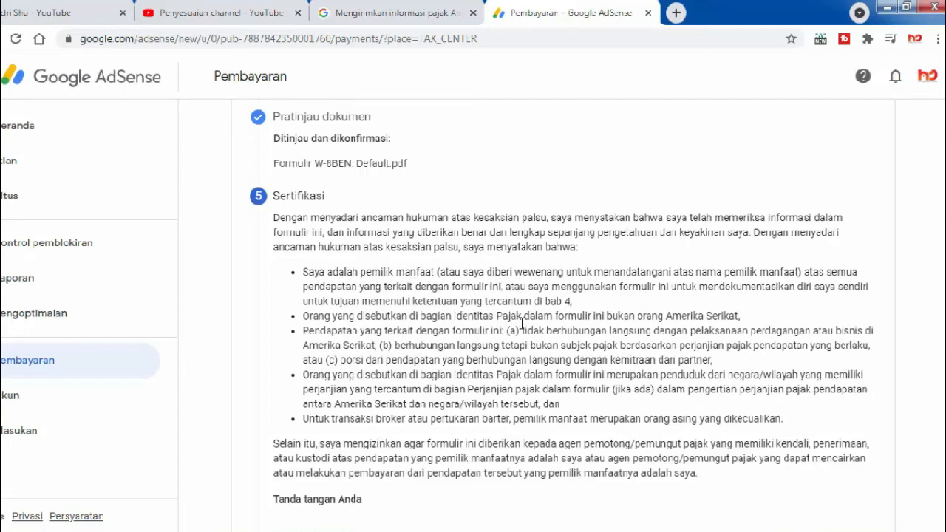
{"action": "scroll", "coordinate": [522, 323], "scroll_direction": "down", "scroll_amount": 2}
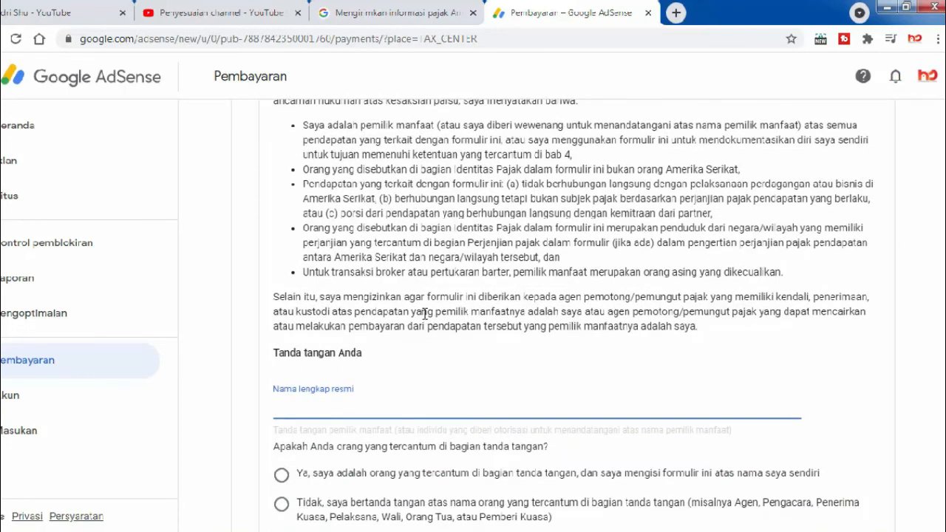
{"action": "scroll", "coordinate": [425, 314], "scroll_direction": "down", "scroll_amount": 1}
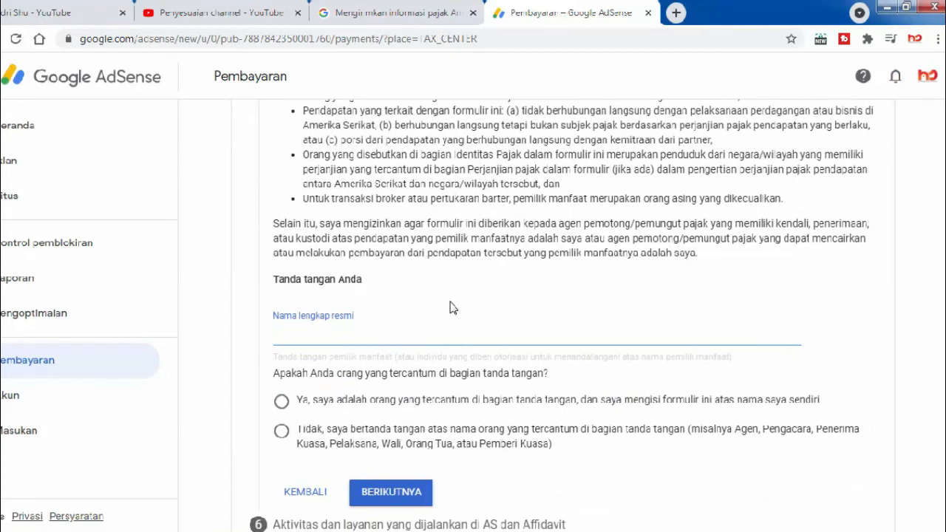
Enter the full legal name, select 'Ya, saya adalah…' as the named person, and continue
{"action": "type", "text": "endri Sus"}
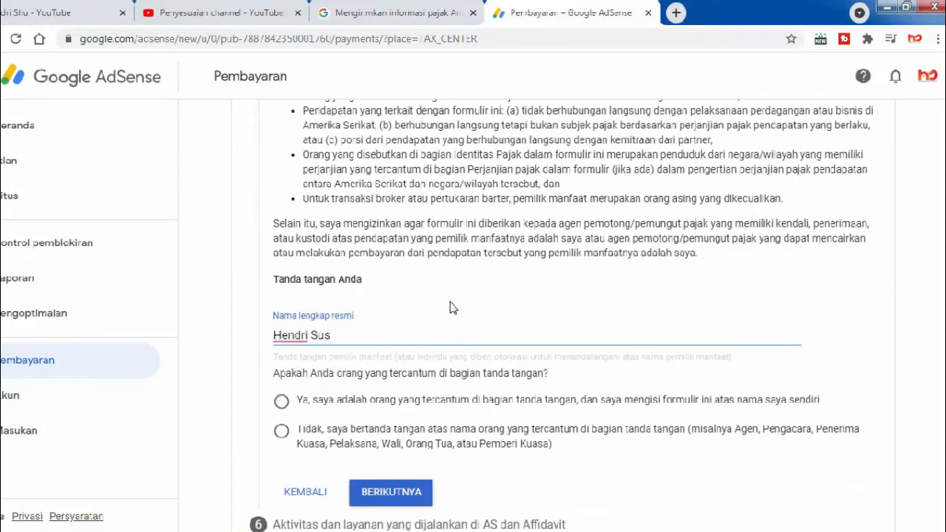
{"action": "type", "text": "anto"}
{"action": "scroll", "coordinate": [451, 310], "scroll_direction": "down", "scroll_amount": 1}
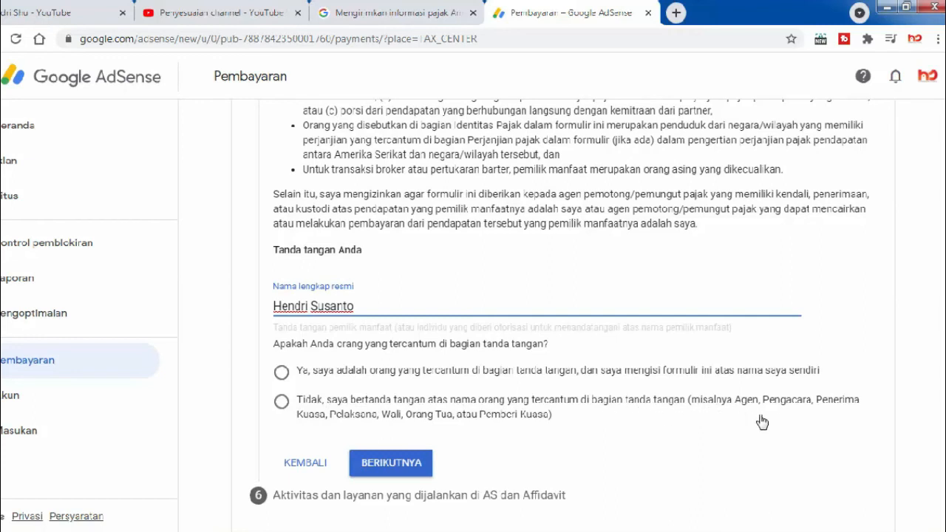
{"action": "left_click", "coordinate": [281, 373]}
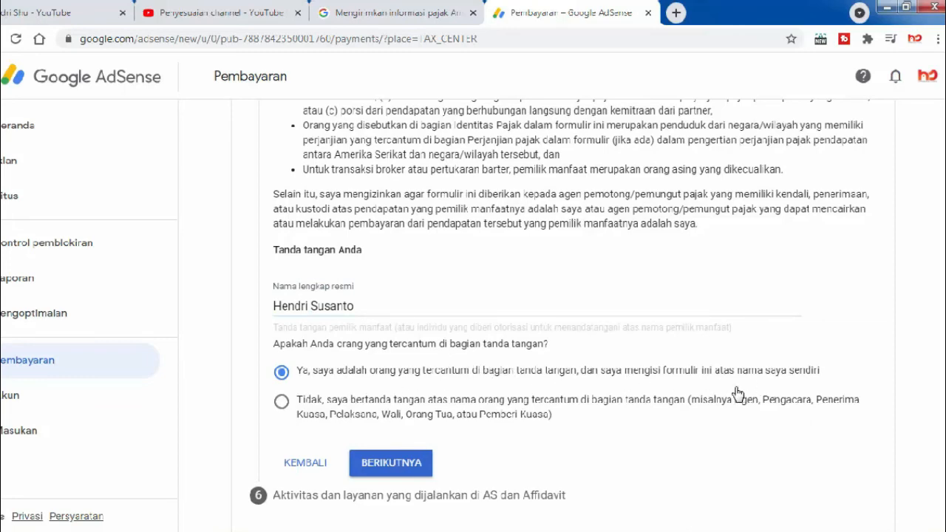
{"action": "left_click", "coordinate": [378, 456]}
{"action": "scroll", "coordinate": [482, 338], "scroll_direction": "down", "scroll_amount": 2}
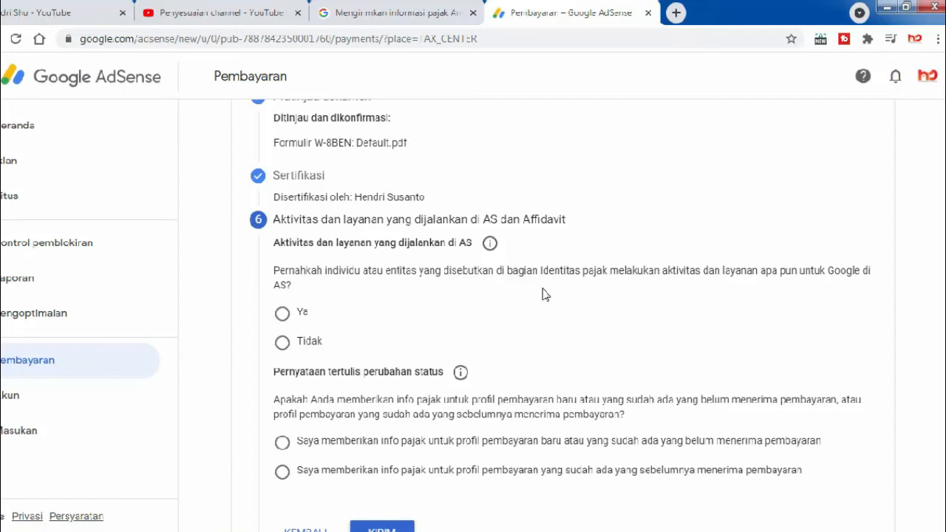
Answer Tidak for US services, declare outside-US work, pick the no-payments affidavit, and submit
{"action": "left_click", "coordinate": [281, 342]}
{"action": "scroll", "coordinate": [449, 340], "scroll_direction": "down", "scroll_amount": 1}
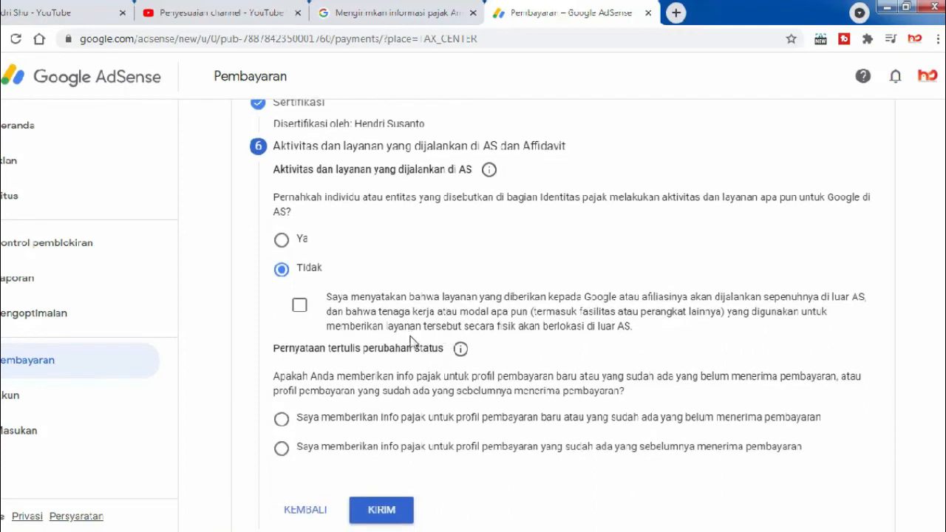
{"action": "left_click", "coordinate": [300, 306]}
{"action": "scroll", "coordinate": [406, 293], "scroll_direction": "down", "scroll_amount": 1}
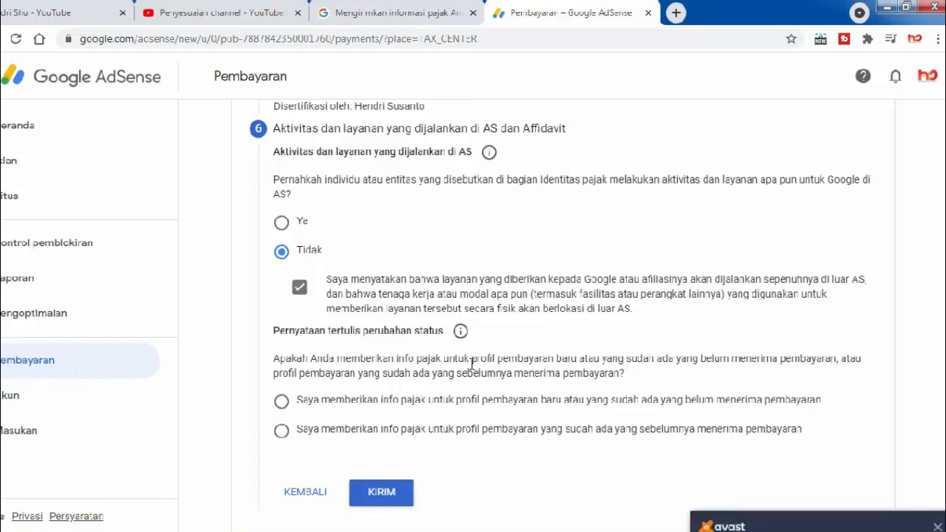
{"action": "left_click", "coordinate": [937, 321]}
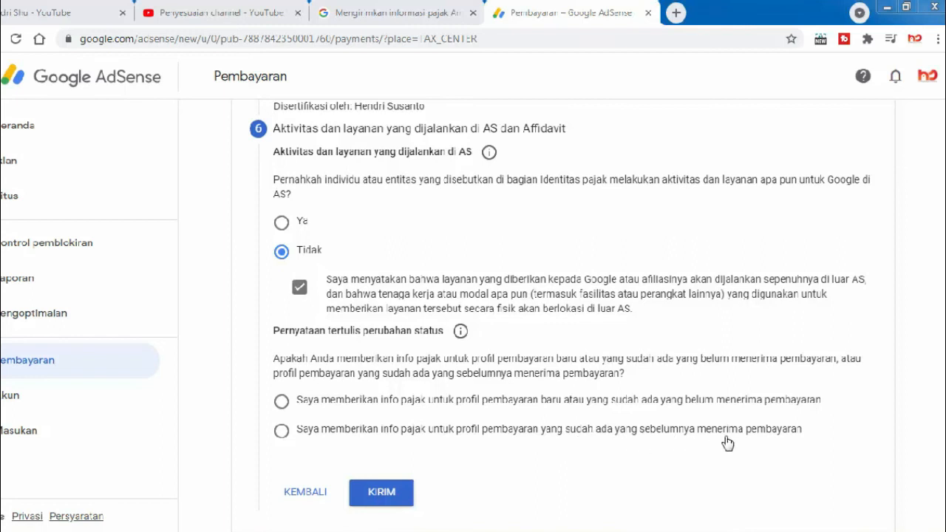
{"action": "left_click", "coordinate": [280, 402]}
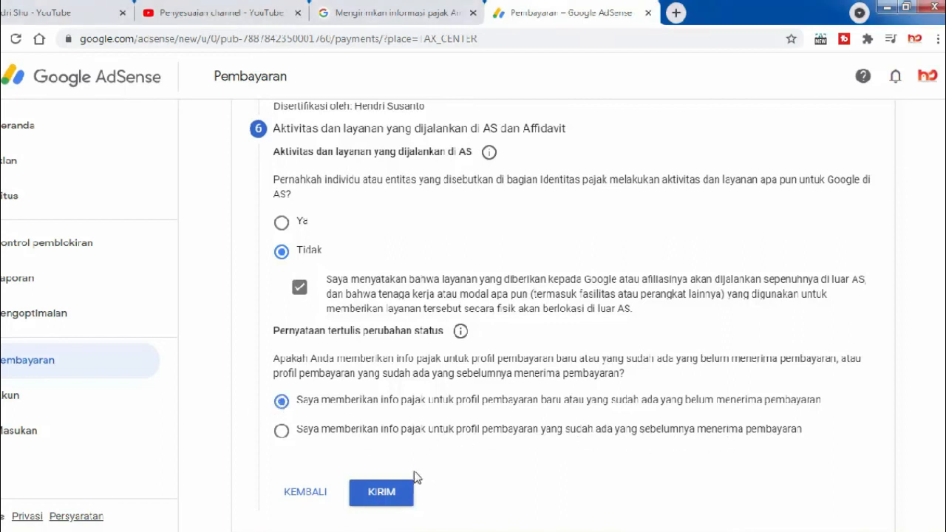
{"action": "left_click", "coordinate": [381, 494]}
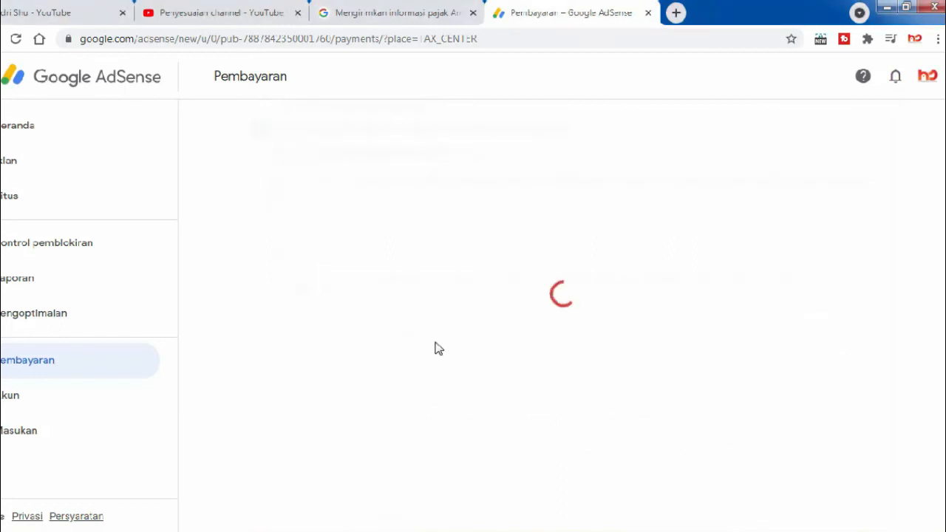